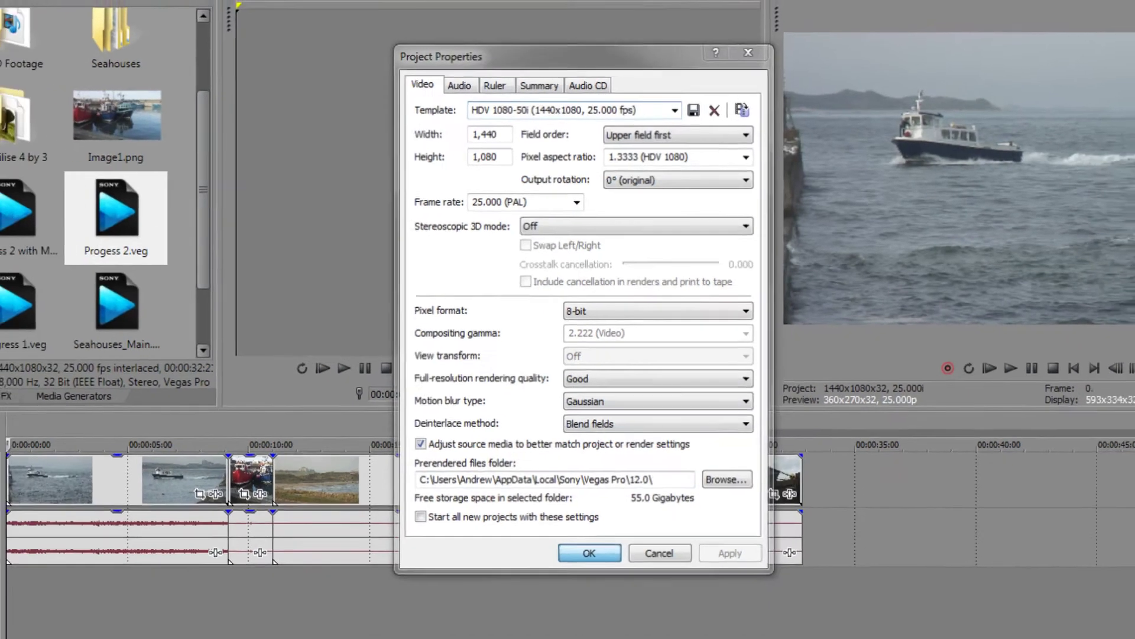
# Accept the HDV 1080-50i project settings and bring up a Windows Explorer window
pyautogui.click(589, 552)
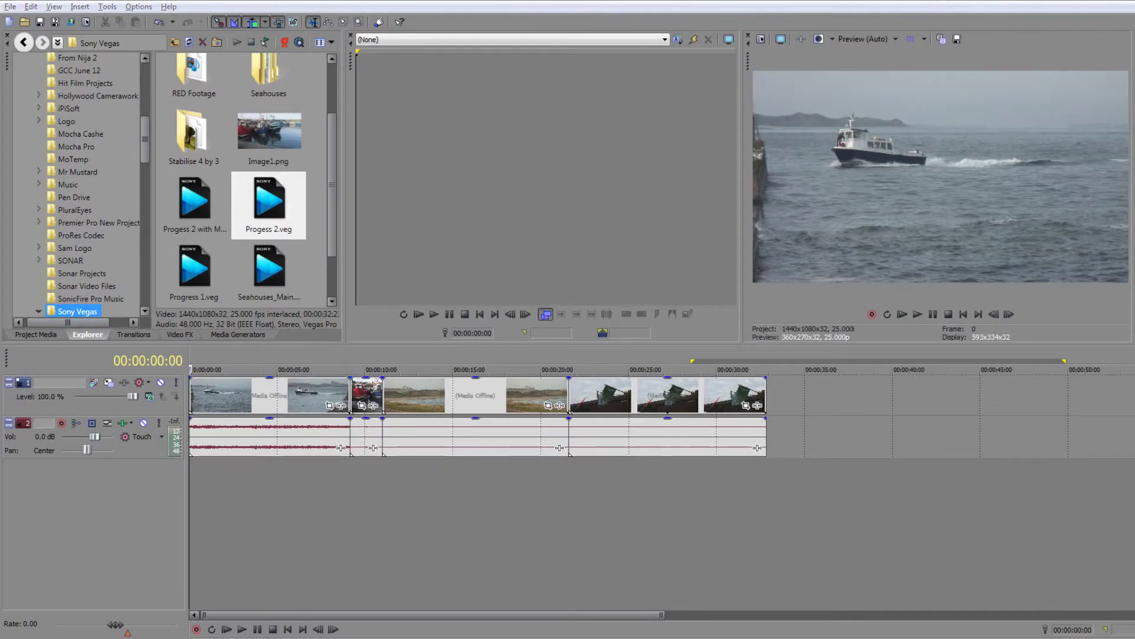
pyautogui.press('super+e')
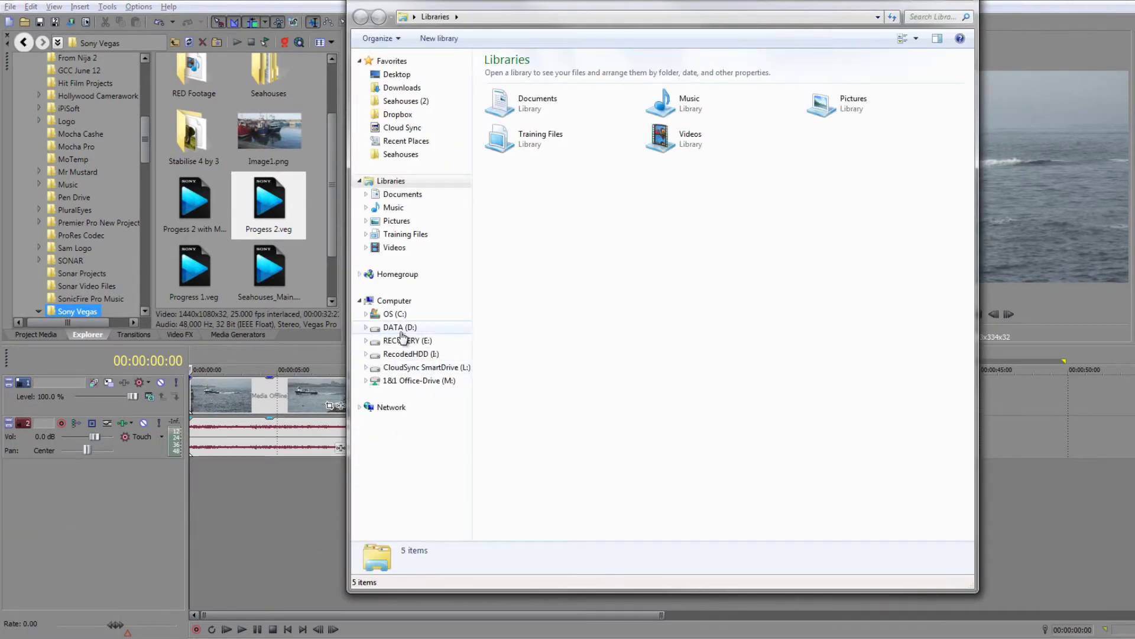
# Drag the Big-Lake-8-5302013 movie from the top of DATA (D:) into its Sony Vegas folder
pyautogui.click(400, 328)
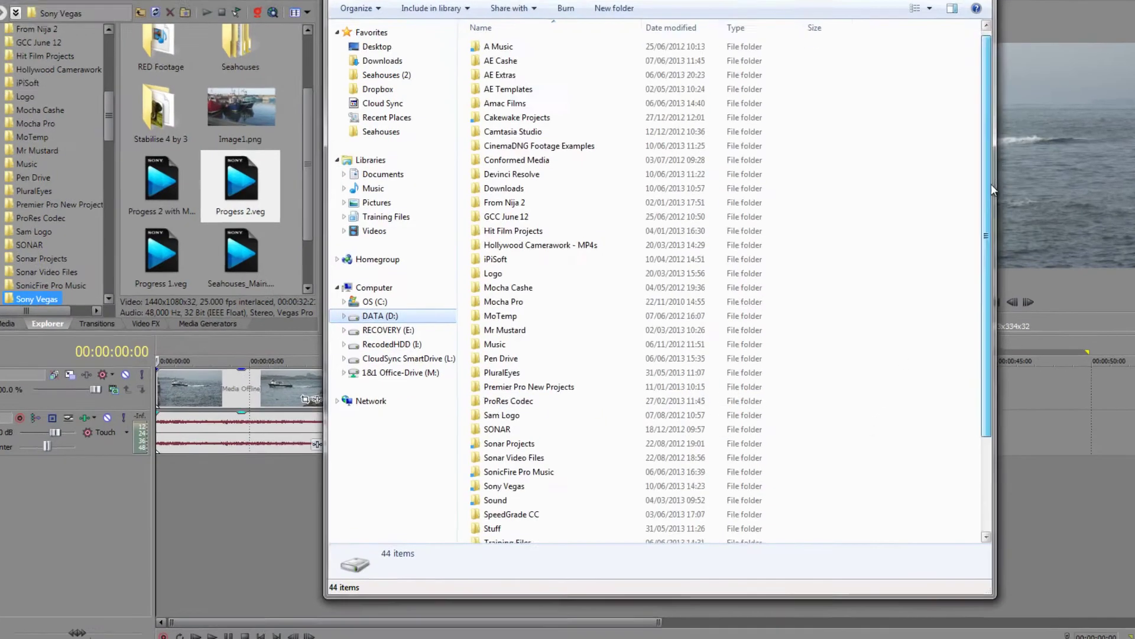
pyautogui.scroll(-3, 917, 434)
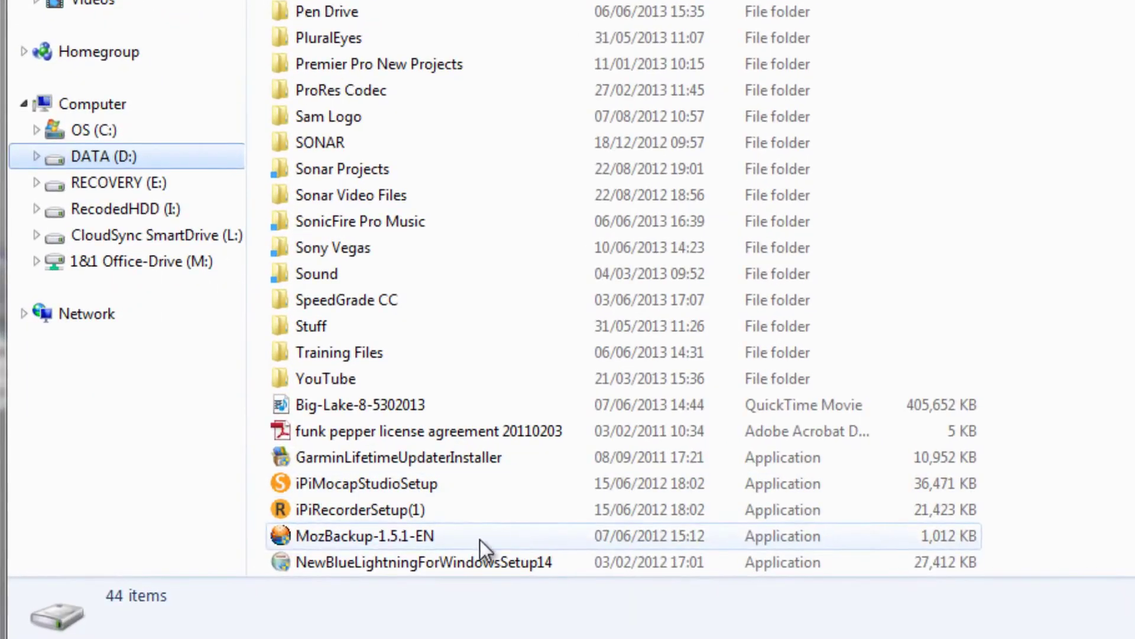
pyautogui.click(339, 413)
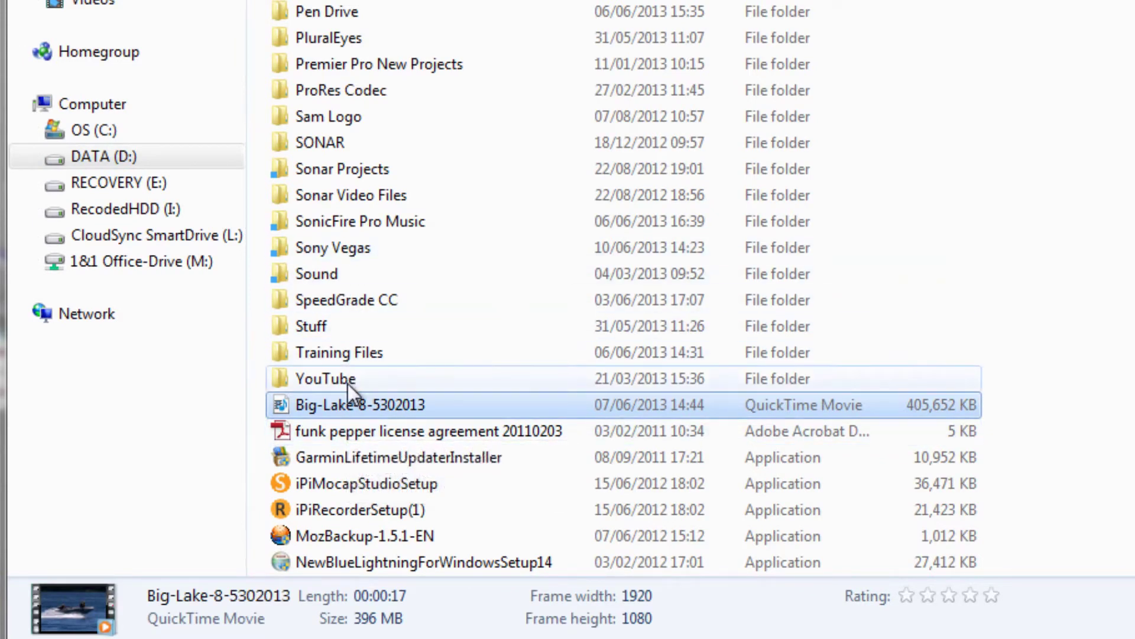
pyautogui.moveTo(348, 407); pyautogui.dragTo(350, 251)
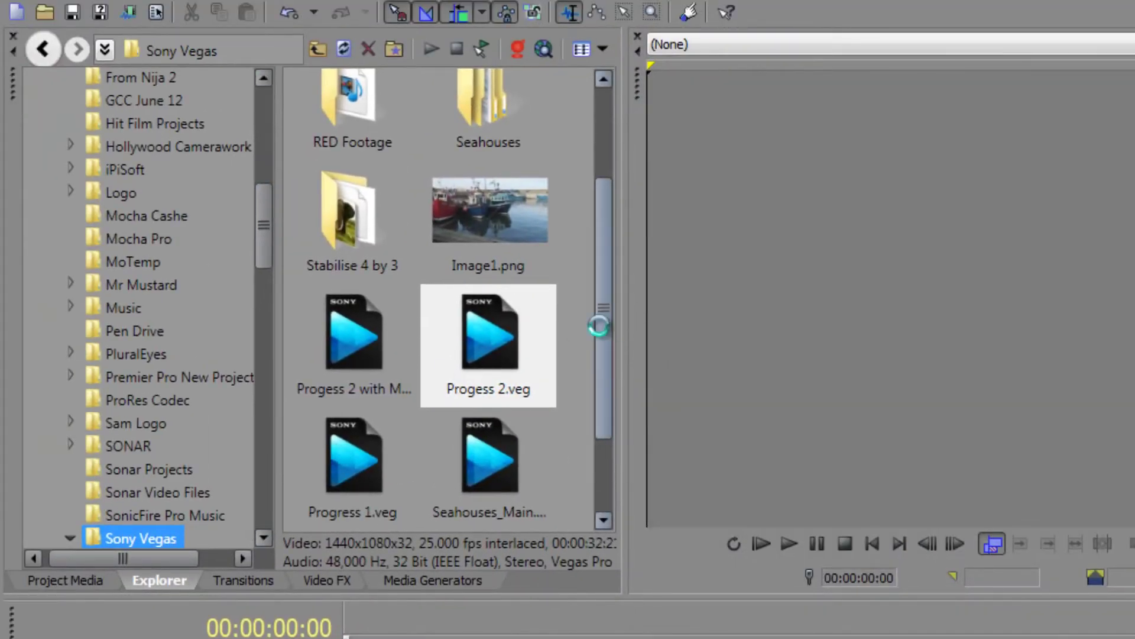
# Browse the Vegas Explorer tab to the DATA (D:) > Sony Vegas folder
pyautogui.moveTo(601, 324); pyautogui.dragTo(589, 99)
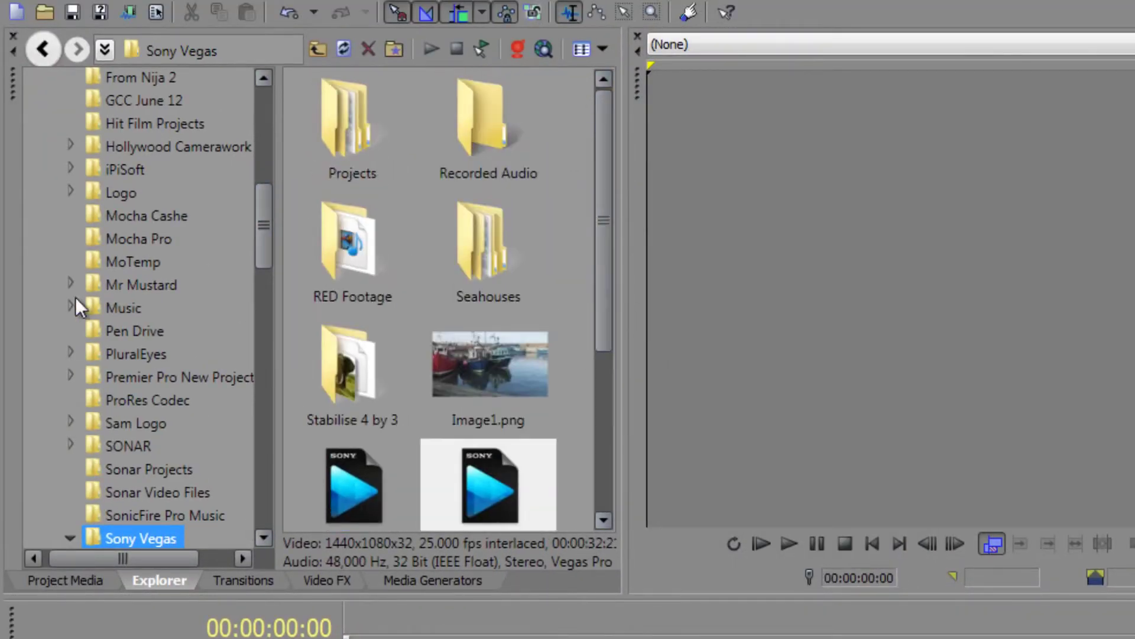
pyautogui.scroll(6, 126, 293)
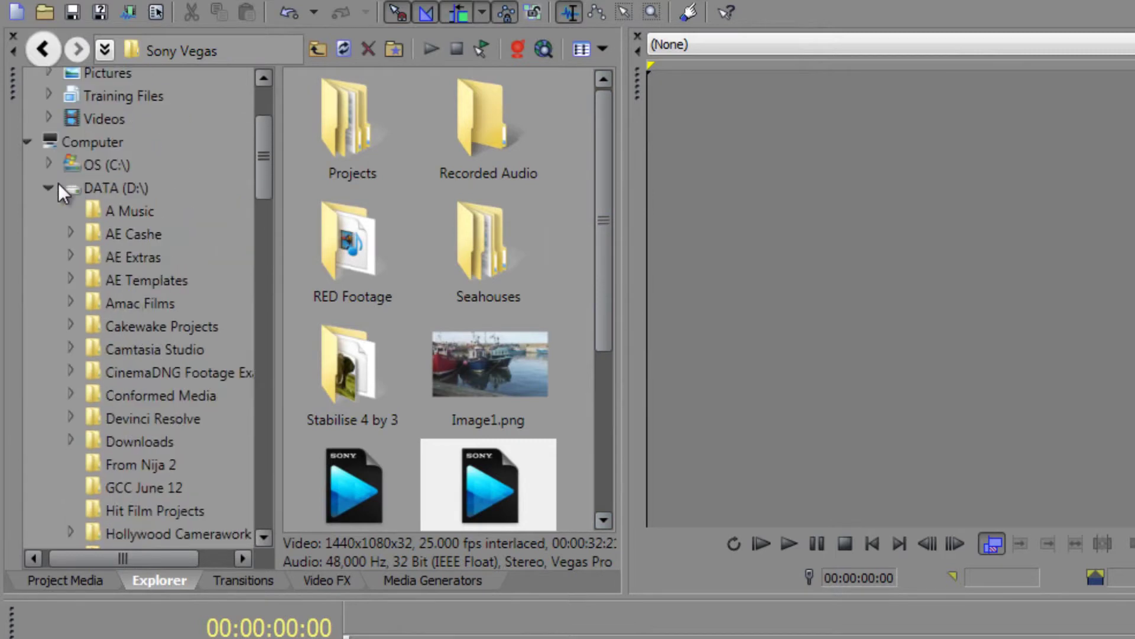
pyautogui.click(51, 183)
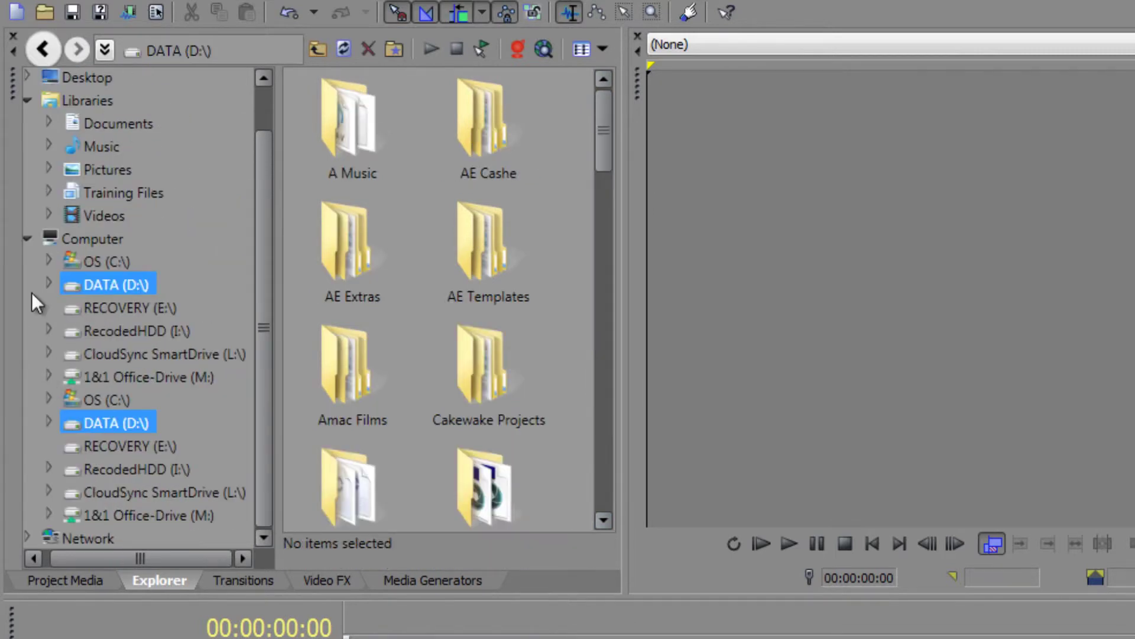
pyautogui.click(47, 284)
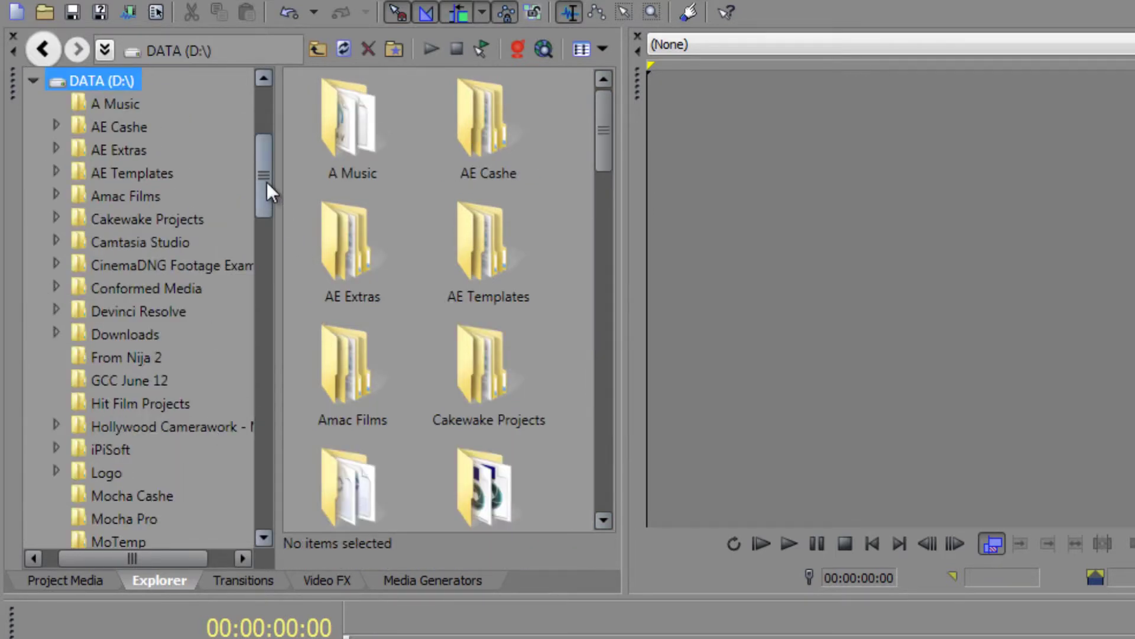
pyautogui.moveTo(268, 182); pyautogui.dragTo(257, 283)
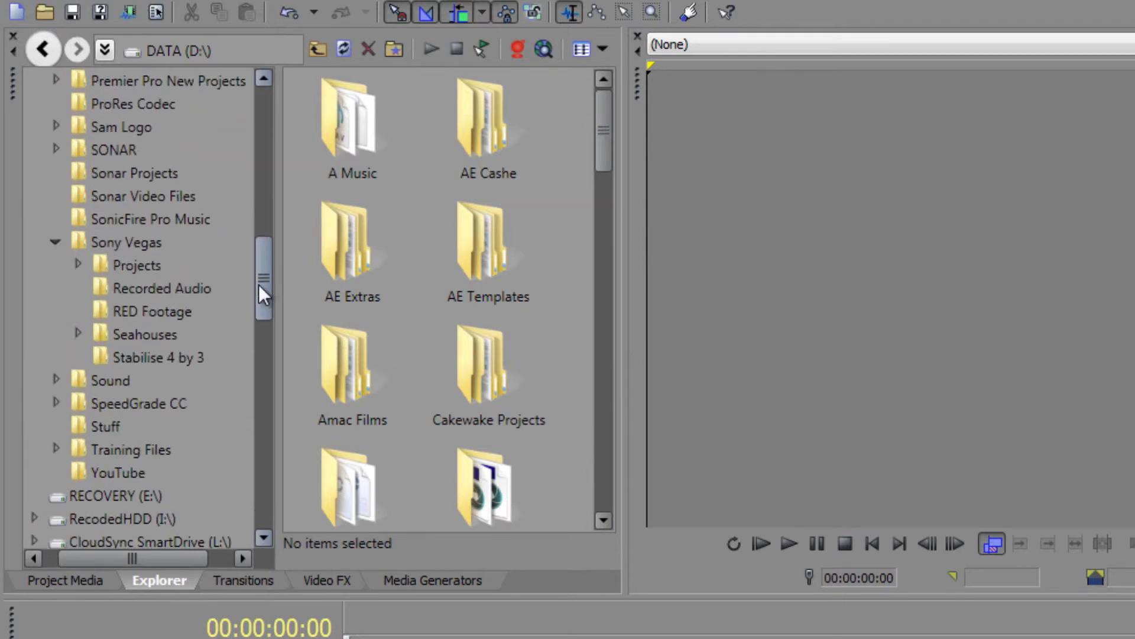
pyautogui.click(147, 242)
pyautogui.moveTo(601, 253); pyautogui.dragTo(603, 139)
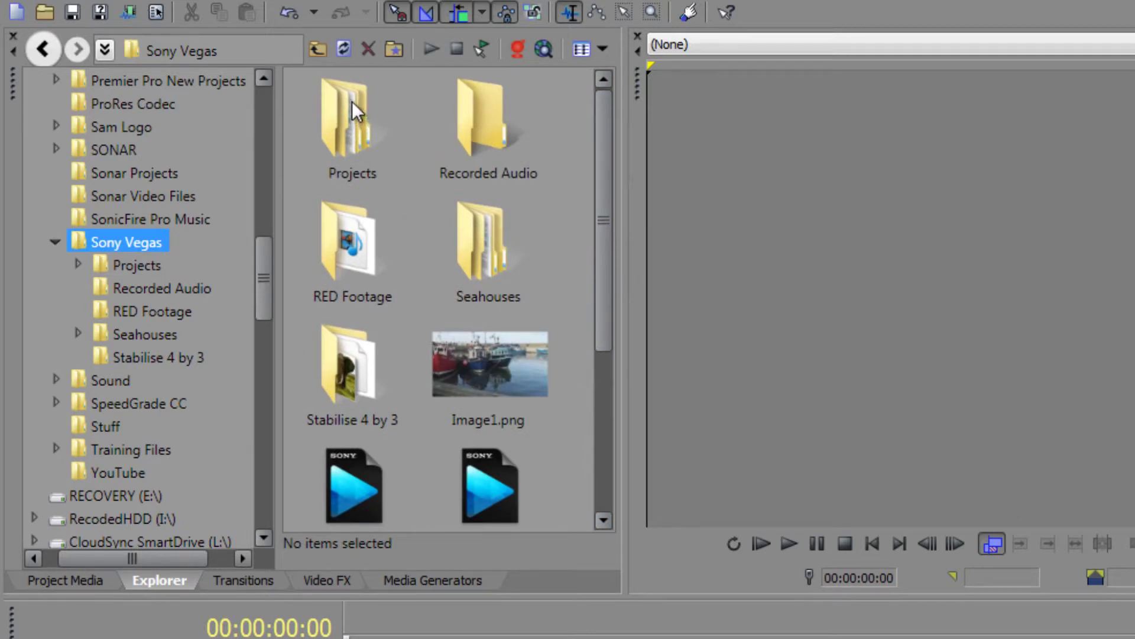
# Refresh the folder, select Big-Lake to show its 1920x1080, 59.940 fps details, and widen the panel
pyautogui.click(343, 49)
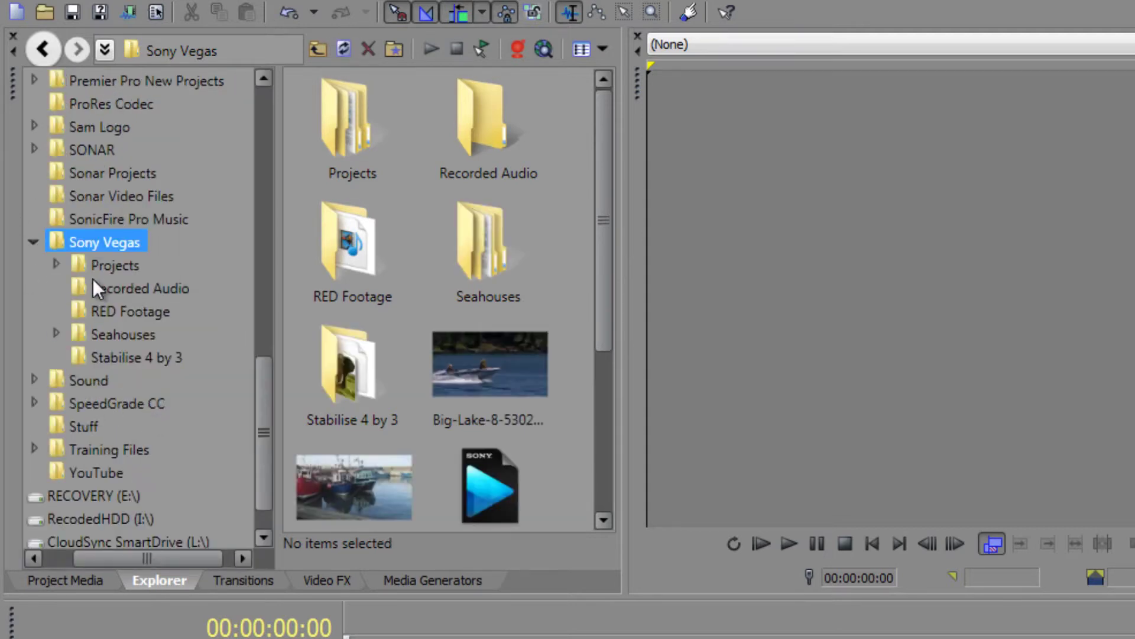
pyautogui.click(493, 373)
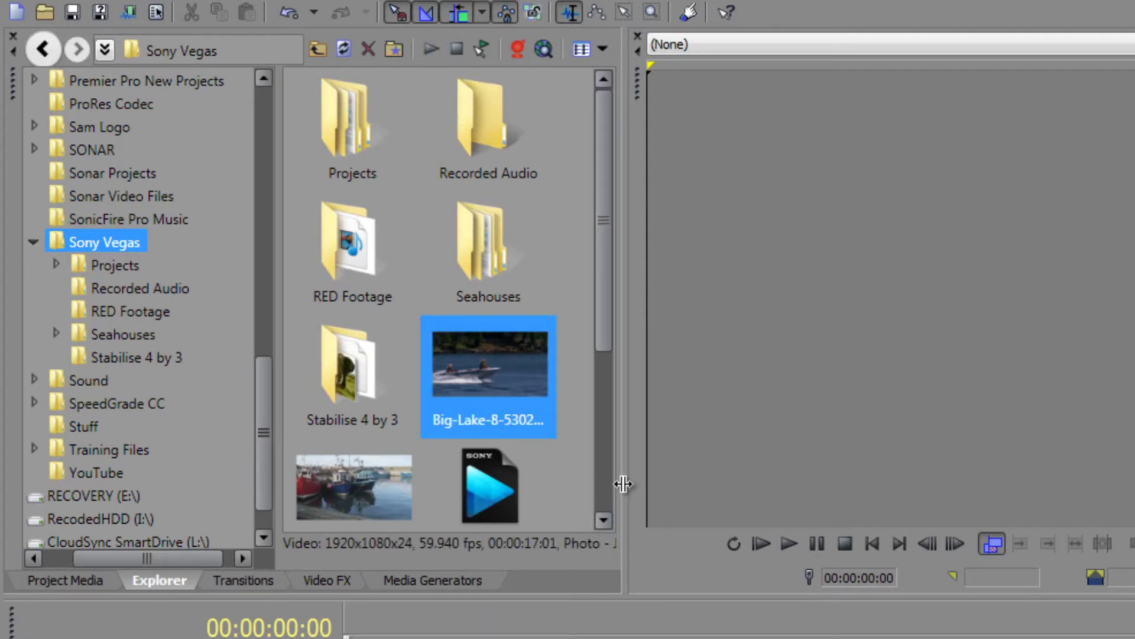
pyautogui.moveTo(625, 482); pyautogui.dragTo(795, 469)
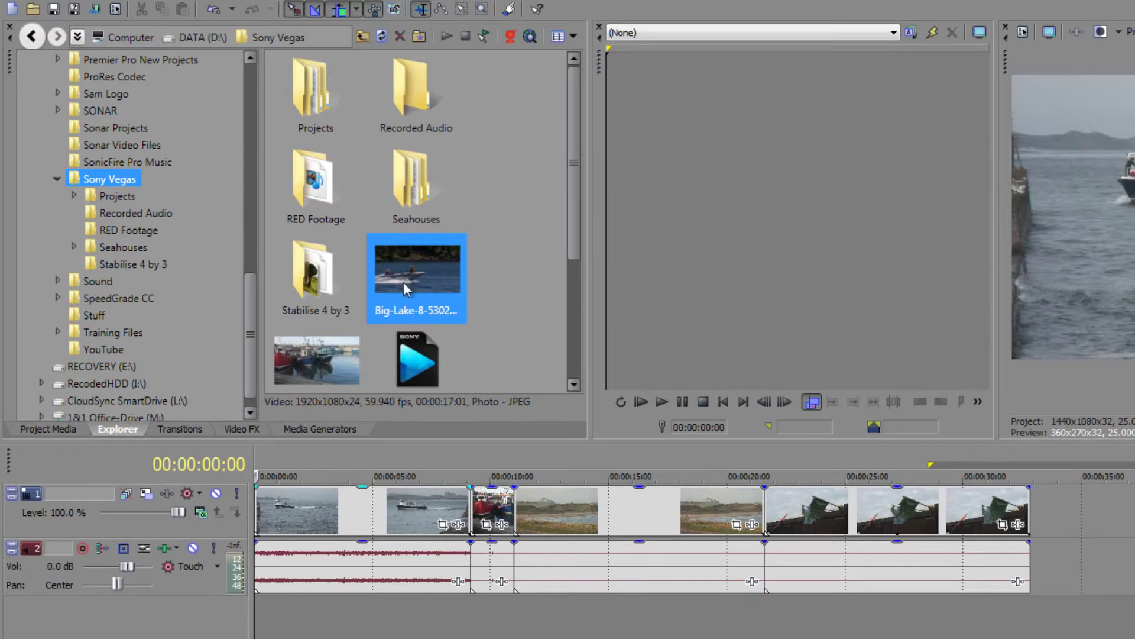
# Load Big-Lake into an enlarged Trimmer, play it, then cue it at 00:00:09:24
pyautogui.moveTo(414, 269); pyautogui.dragTo(716, 225)
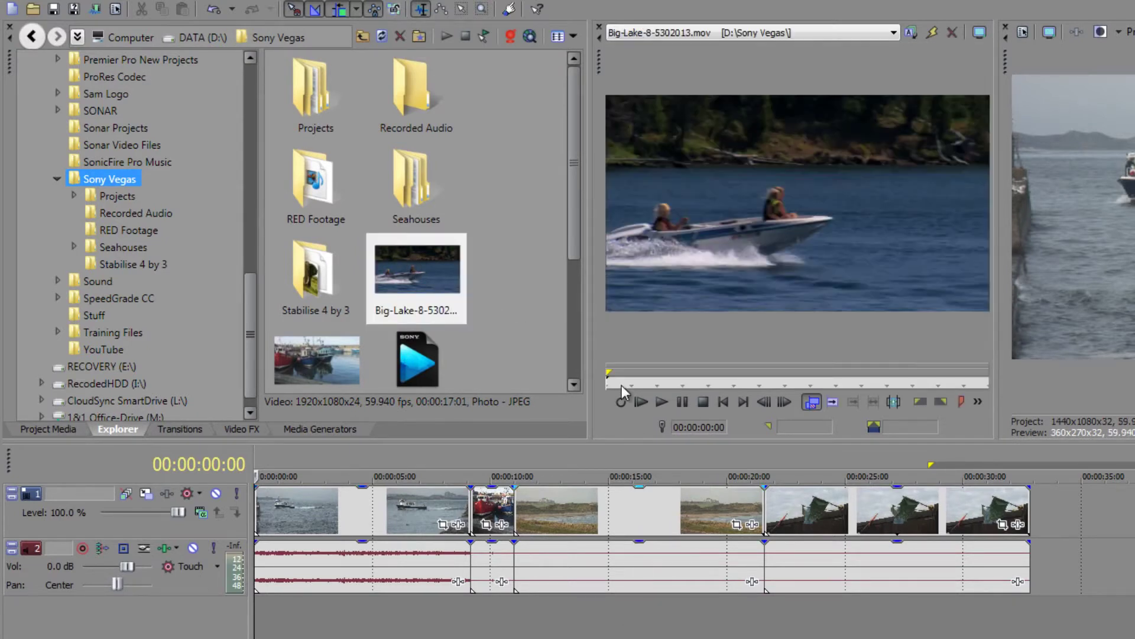
pyautogui.moveTo(590, 357); pyautogui.dragTo(407, 357)
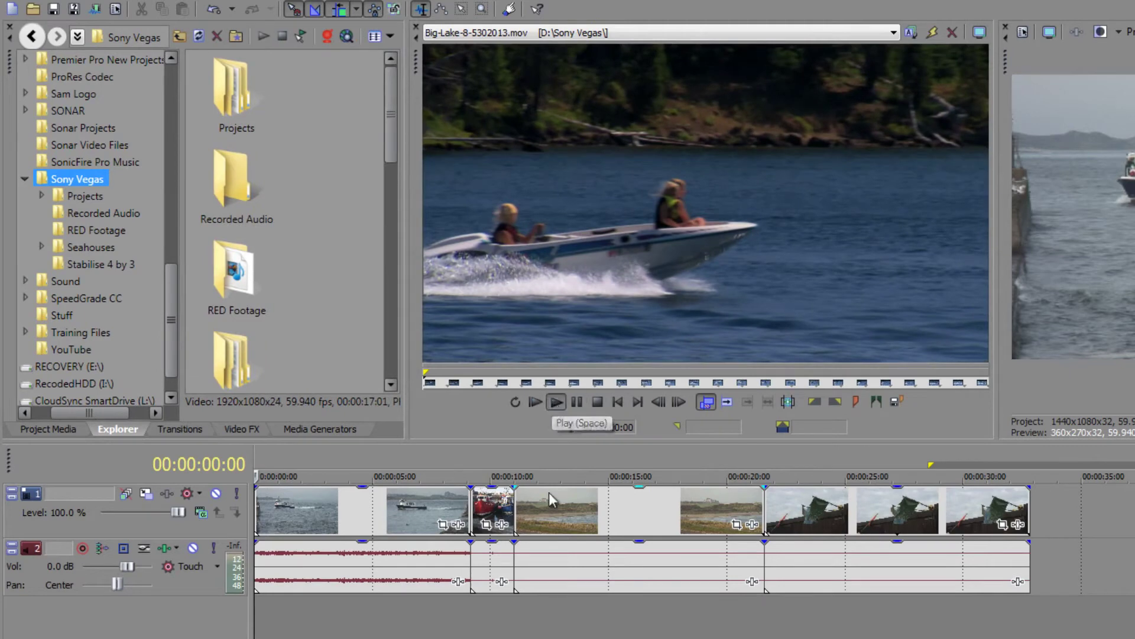
pyautogui.click(556, 403)
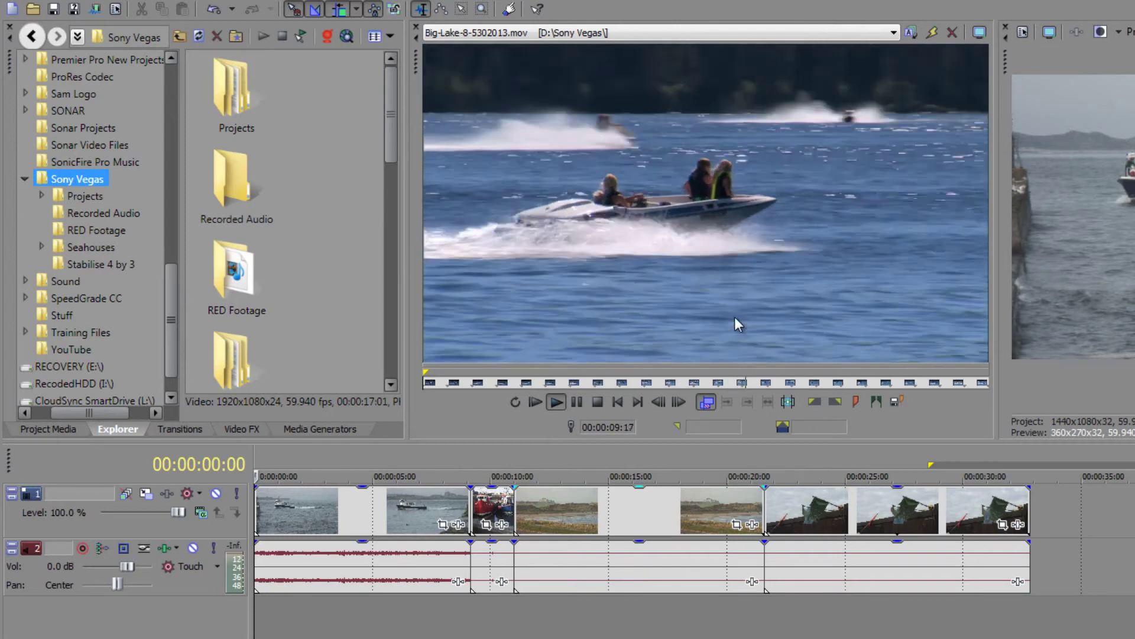
pyautogui.click(597, 402)
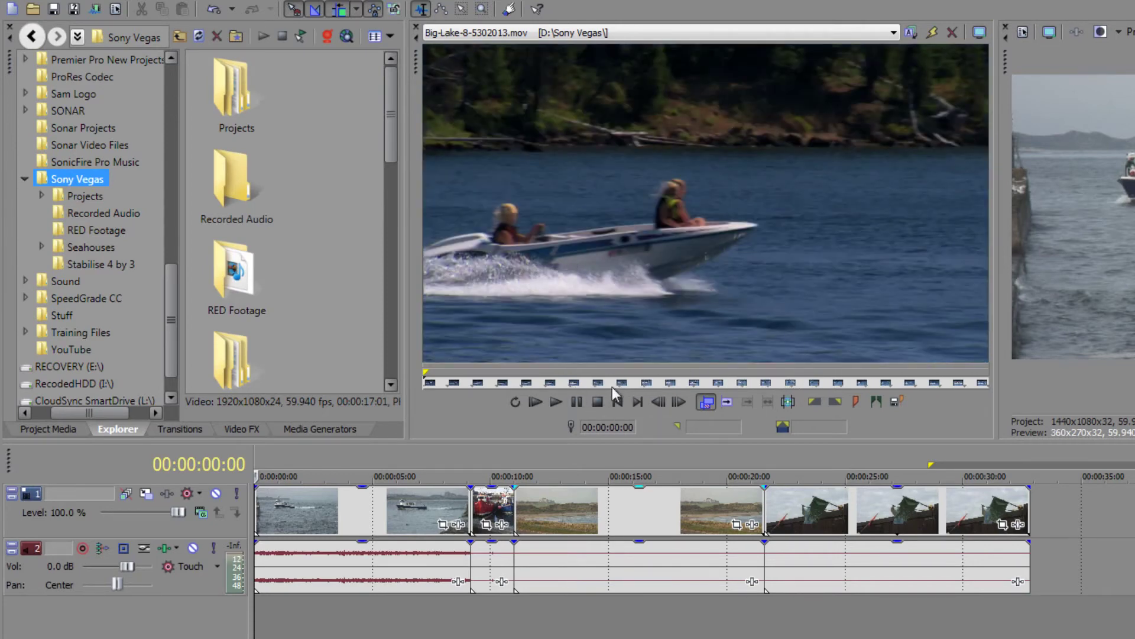
pyautogui.click(757, 382)
pyautogui.moveTo(757, 381); pyautogui.dragTo(754, 381)
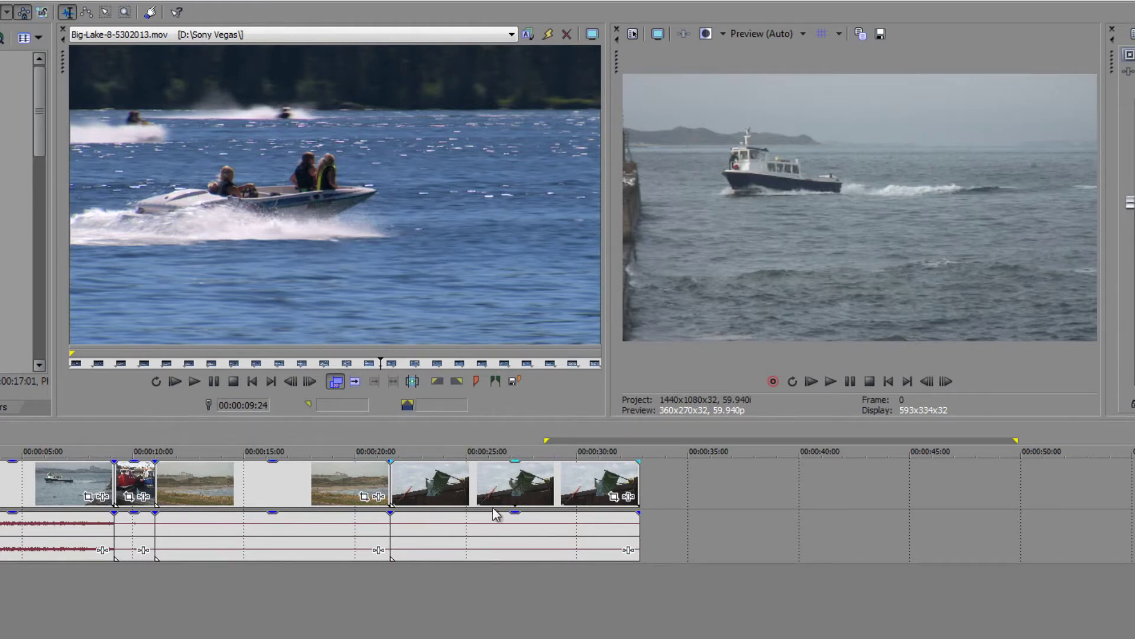
# Trim the last timeline clip's end slightly and append the speedboat clip after it
pyautogui.click(647, 467)
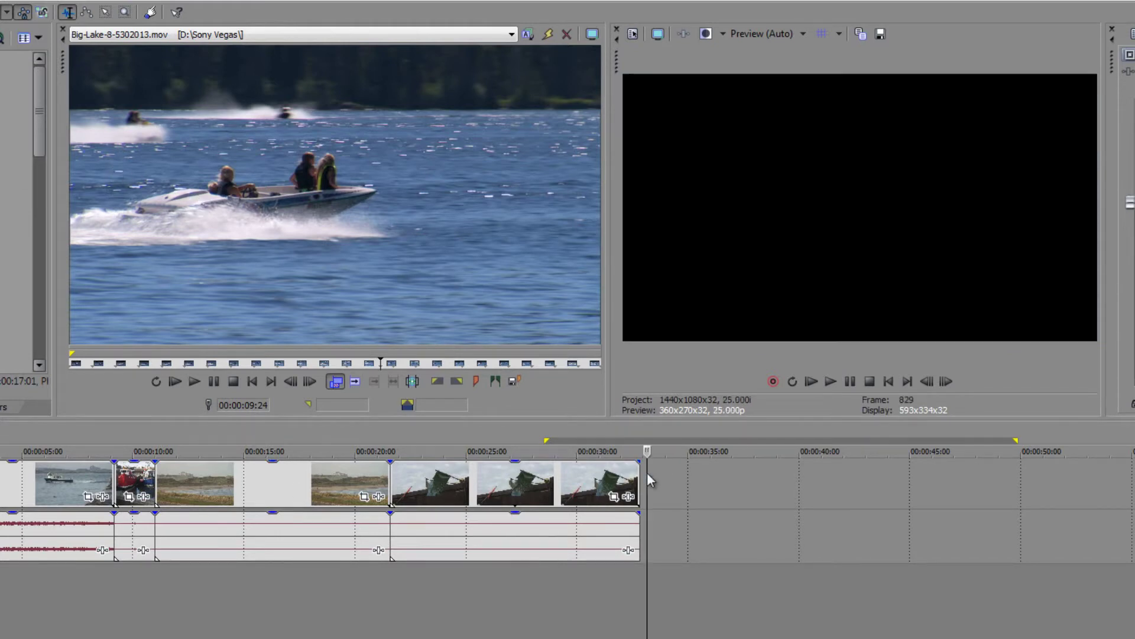
pyautogui.click(640, 451)
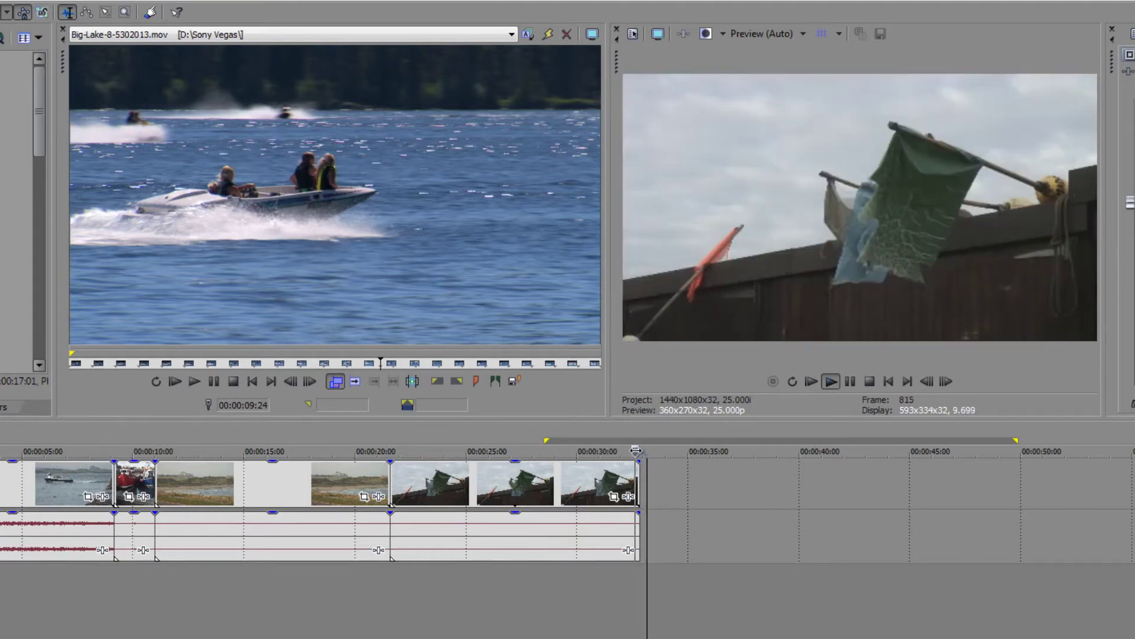
pyautogui.click(638, 483)
pyautogui.moveTo(638, 483); pyautogui.dragTo(635, 482)
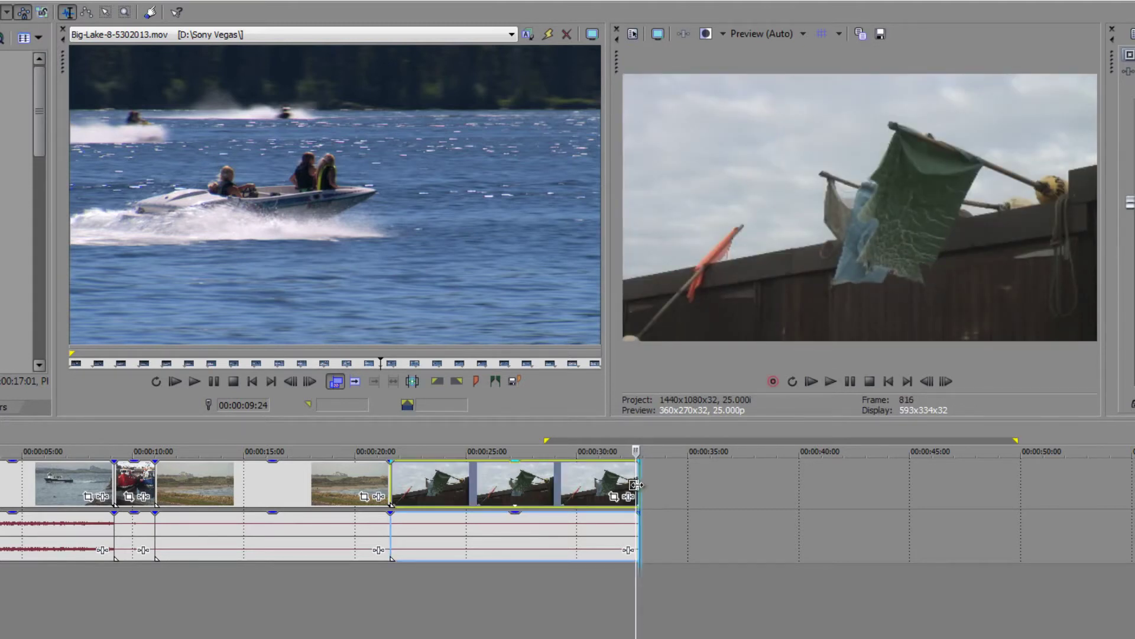
pyautogui.hotkey('ctrl', 'shift', 'a')
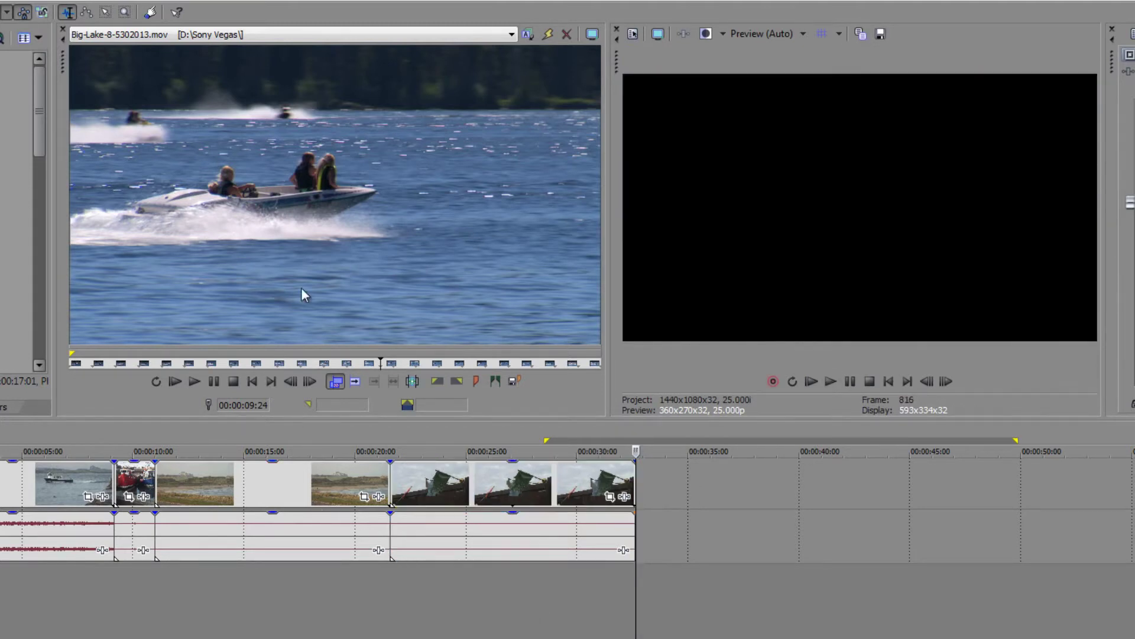
pyautogui.click(355, 381)
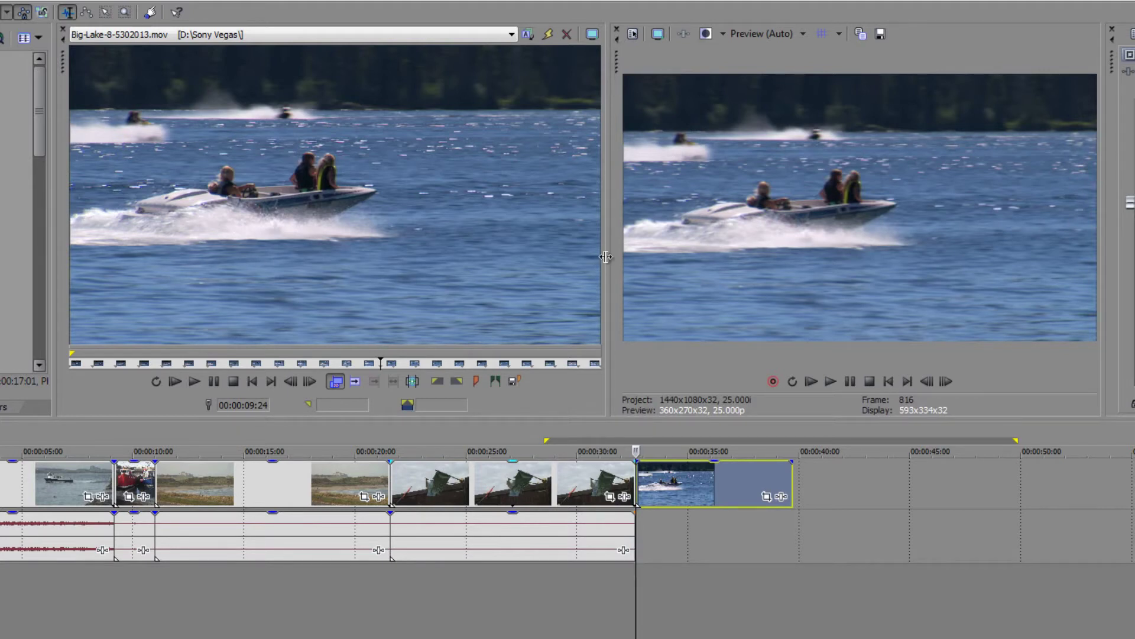
# Widen the Trimmer pane beside the Preview and scrub through the speedboat clip
pyautogui.moveTo(609, 257); pyautogui.dragTo(561, 258)
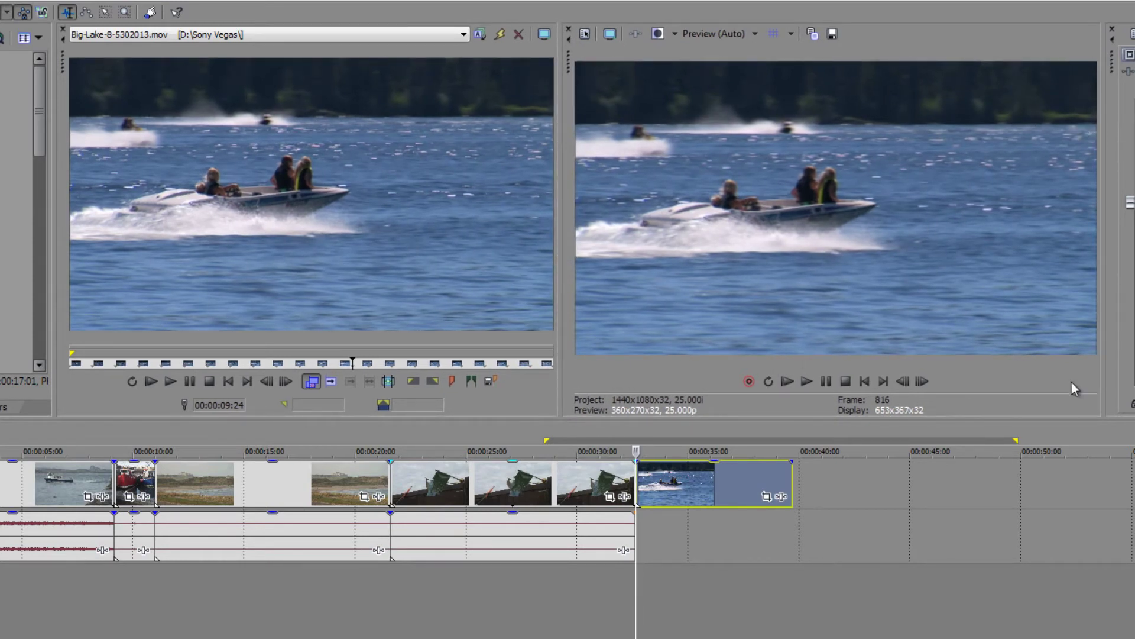
pyautogui.moveTo(562, 260); pyautogui.dragTo(588, 262)
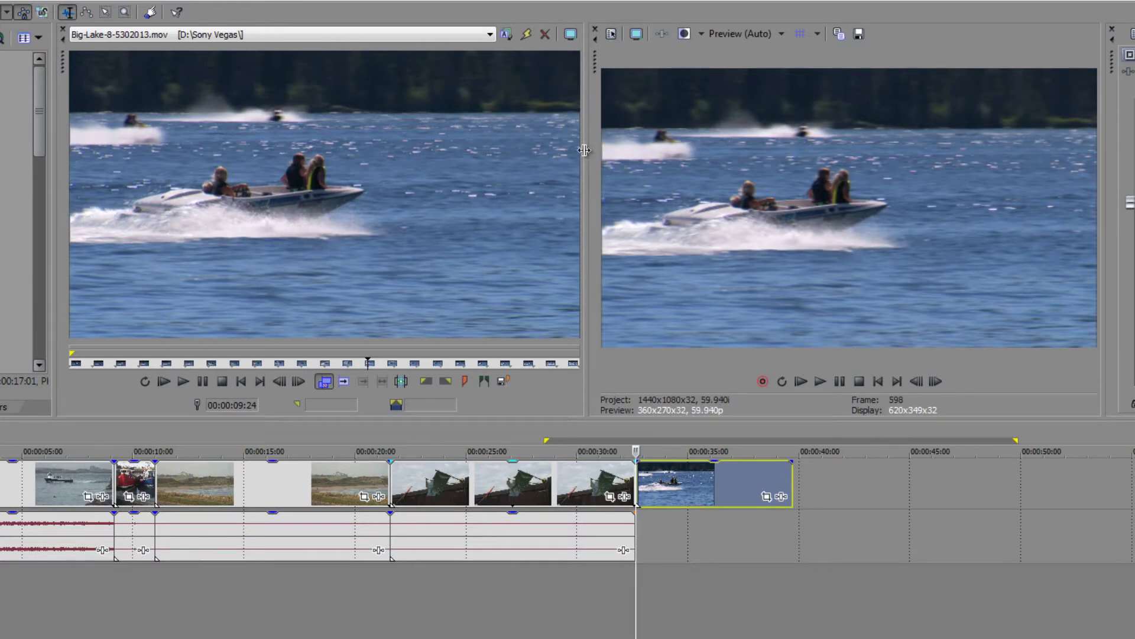
pyautogui.moveTo(588, 156); pyautogui.dragTo(537, 162)
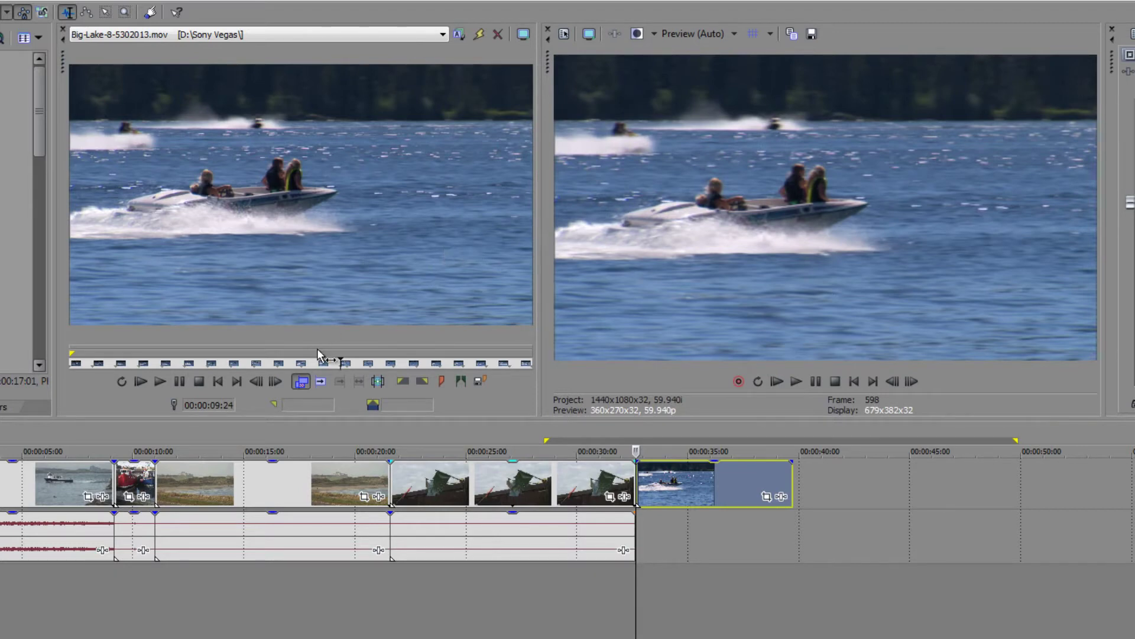
pyautogui.moveTo(342, 365); pyautogui.dragTo(402, 366)
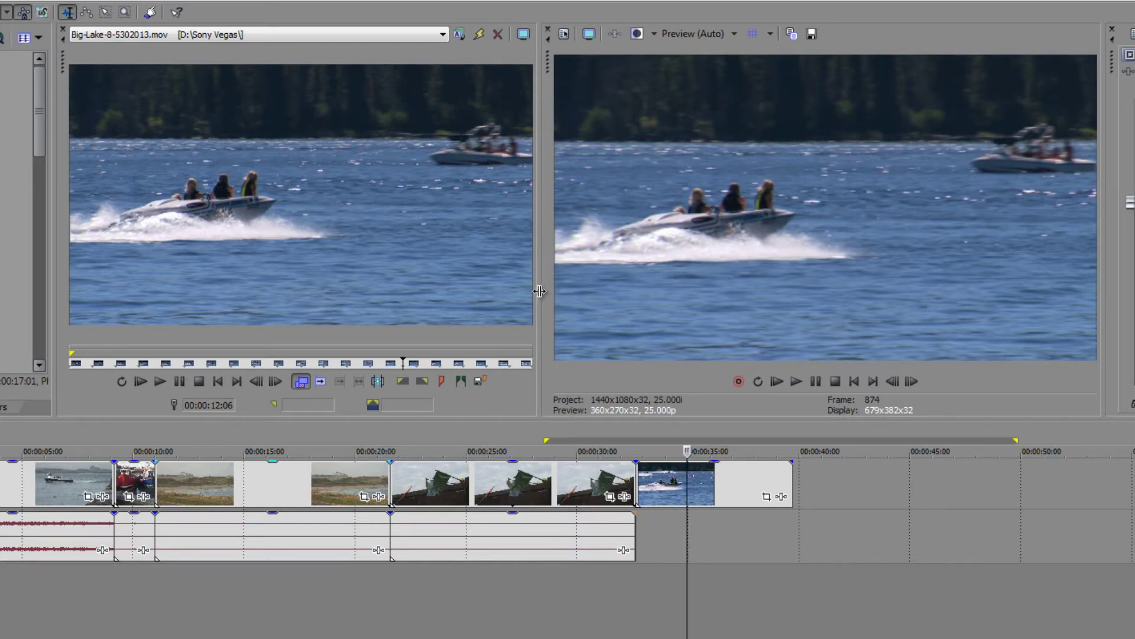
pyautogui.moveTo(542, 288); pyautogui.dragTo(578, 296)
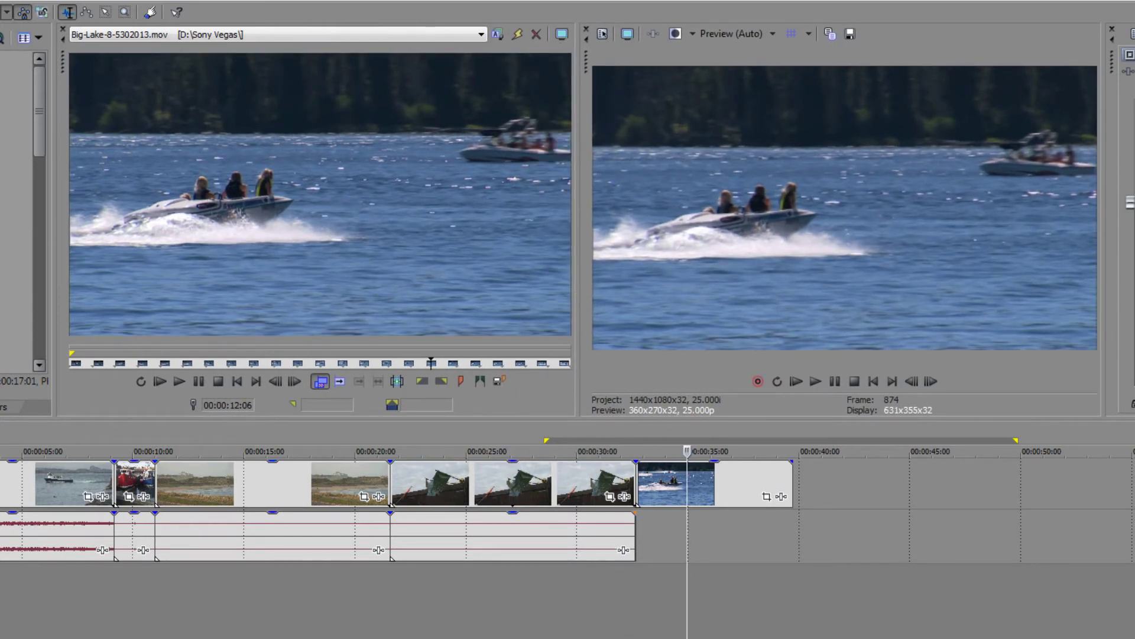
pyautogui.moveTo(37, 86); pyautogui.dragTo(28, 141)
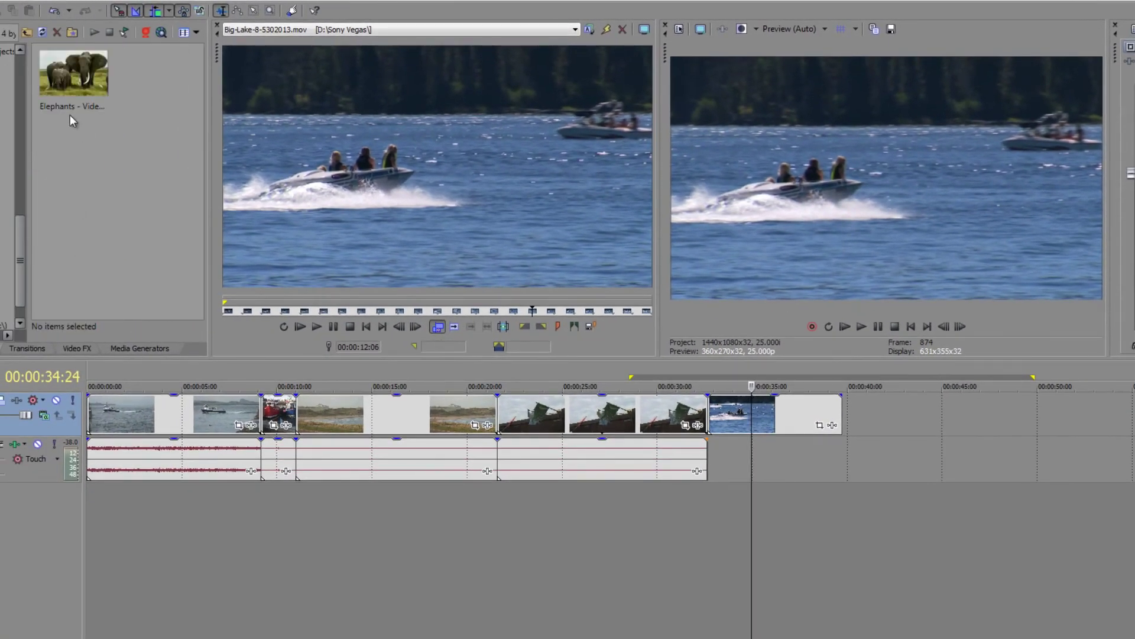
# Add the Elephants clip from Project Media after the speedboat clip and move the playhead into it
pyautogui.click(70, 116)
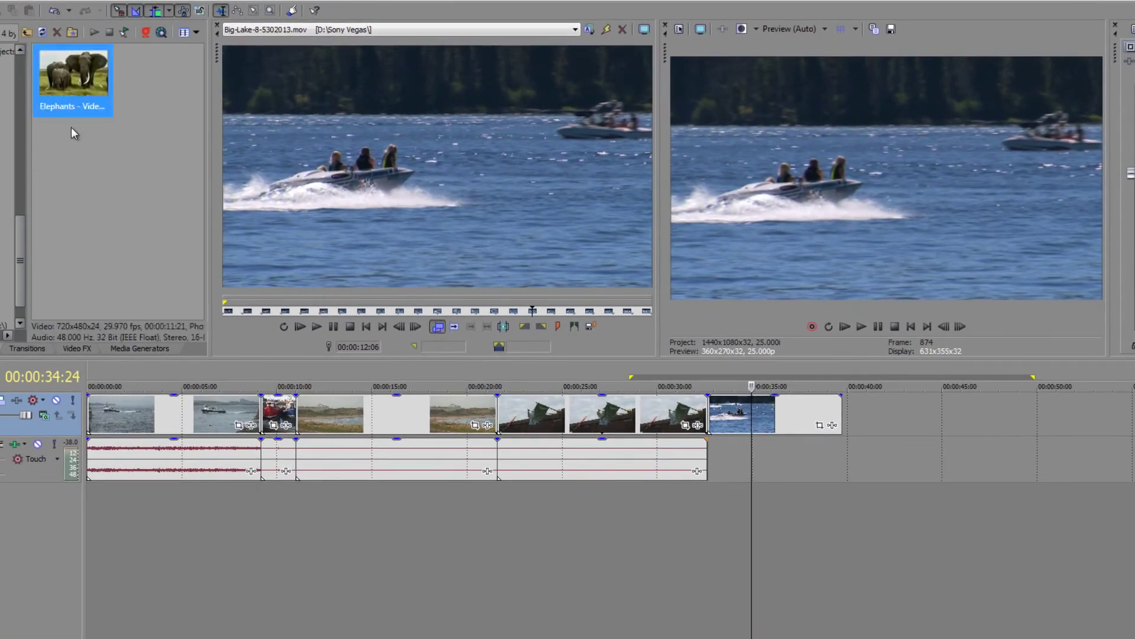
pyautogui.doubleClick(80, 95)
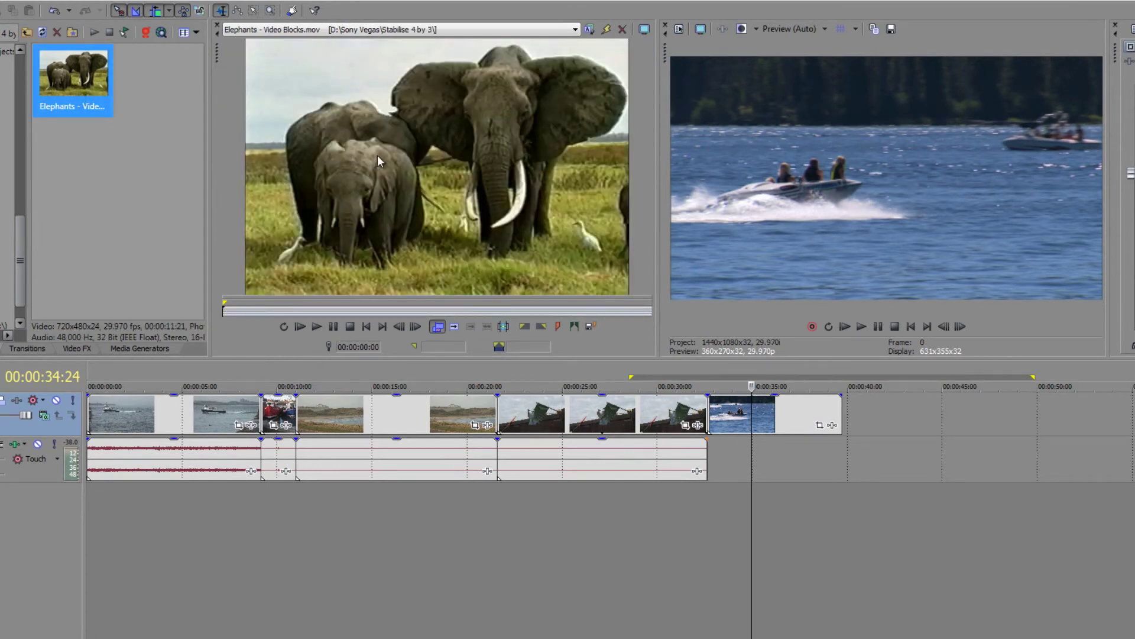
pyautogui.click(751, 451)
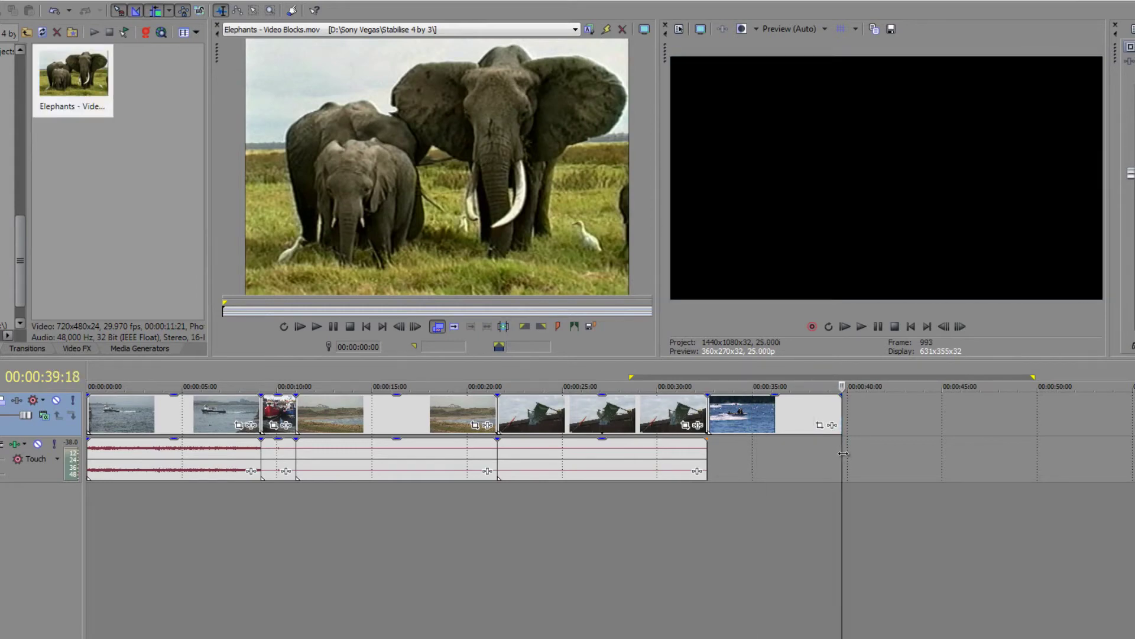
pyautogui.click(455, 327)
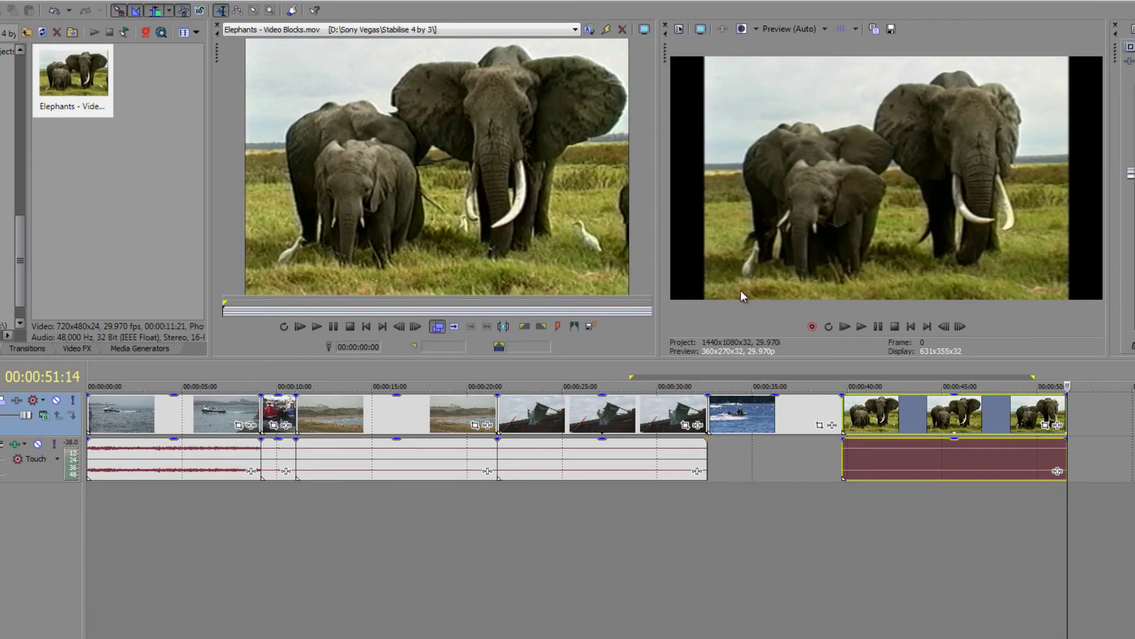
pyautogui.moveTo(1064, 510); pyautogui.dragTo(1035, 512)
pyautogui.click(965, 520)
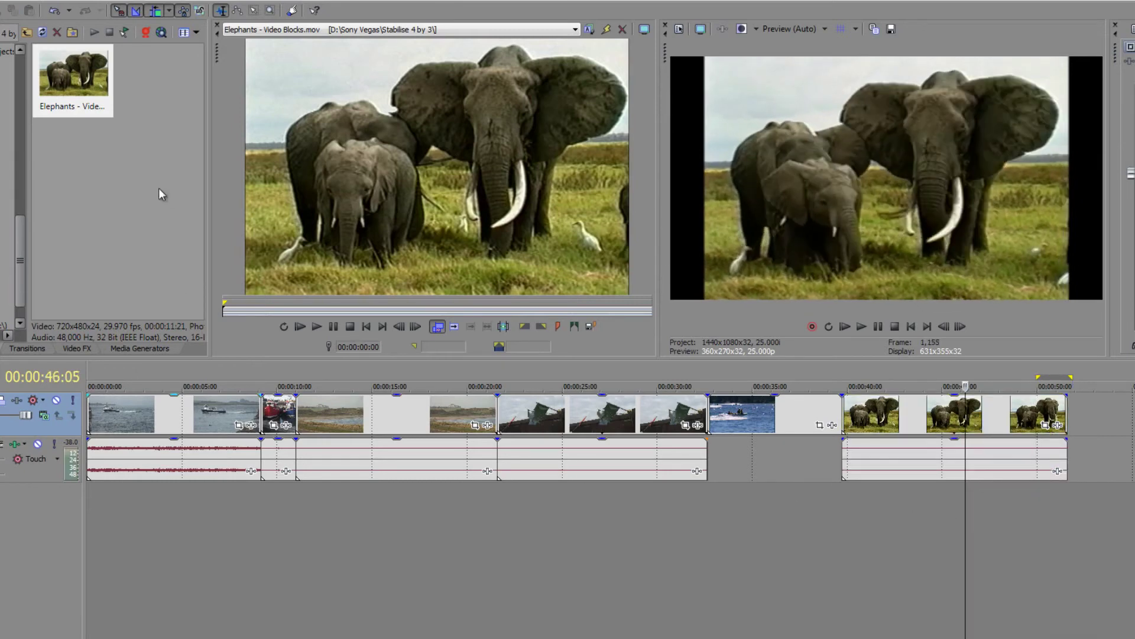
pyautogui.click(63, 83)
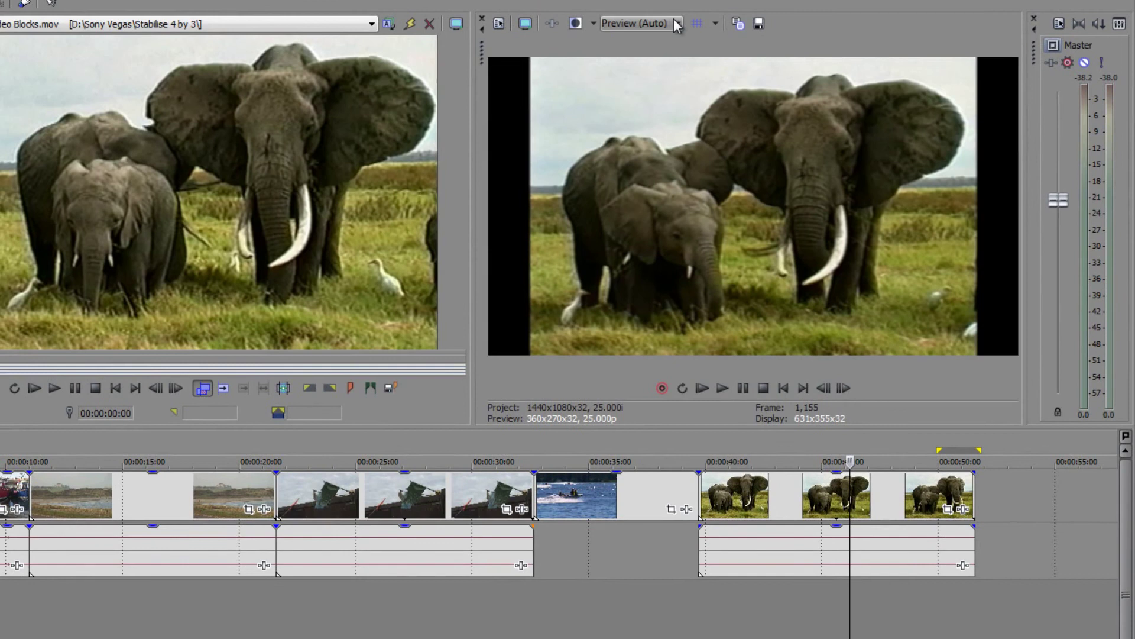
pyautogui.click(674, 19)
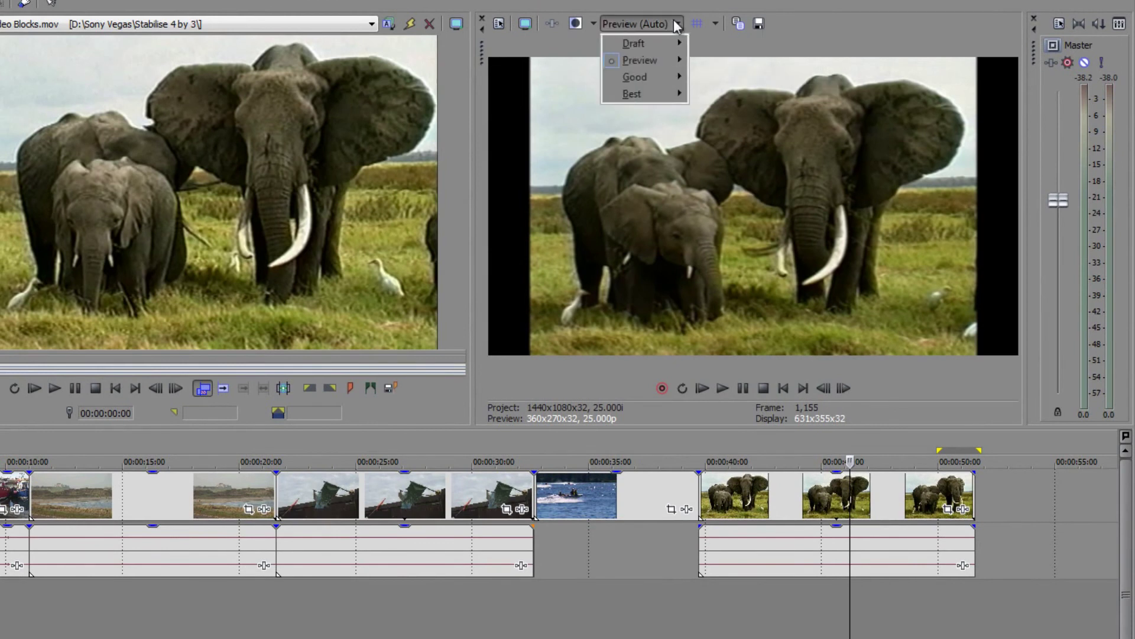
pyautogui.moveTo(650, 99)
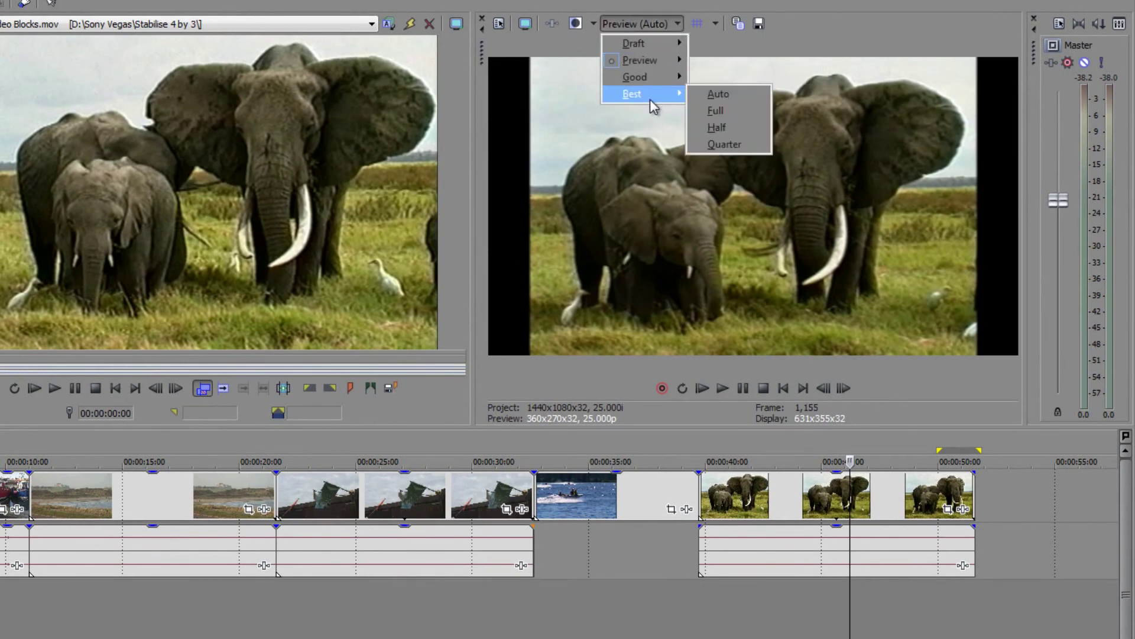
pyautogui.click(720, 111)
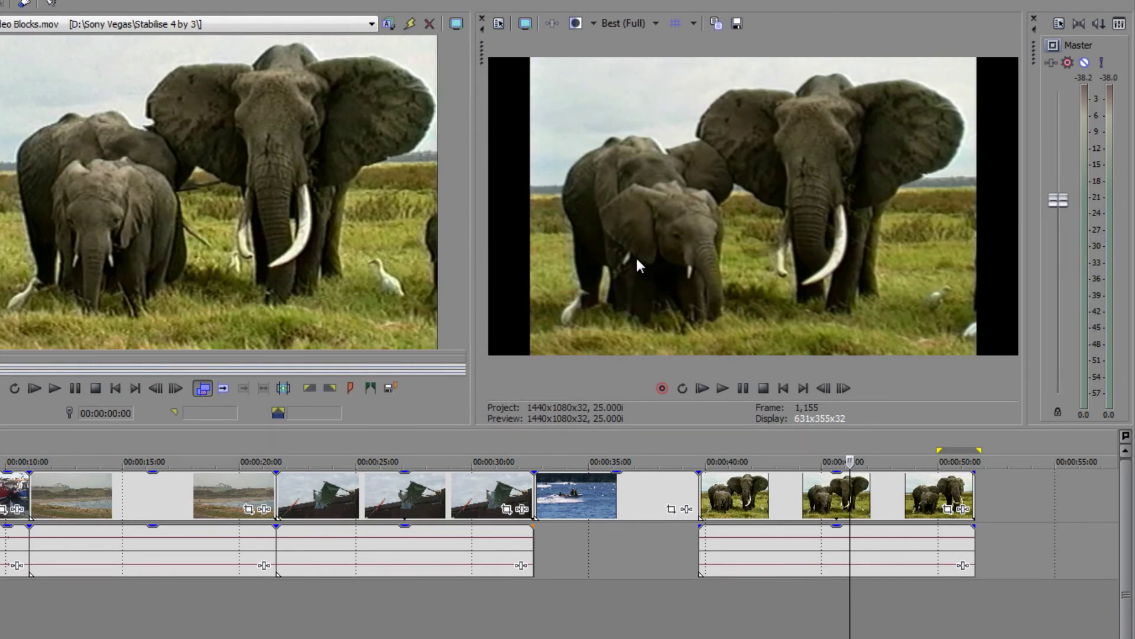
pyautogui.click(658, 22)
pyautogui.moveTo(652, 62)
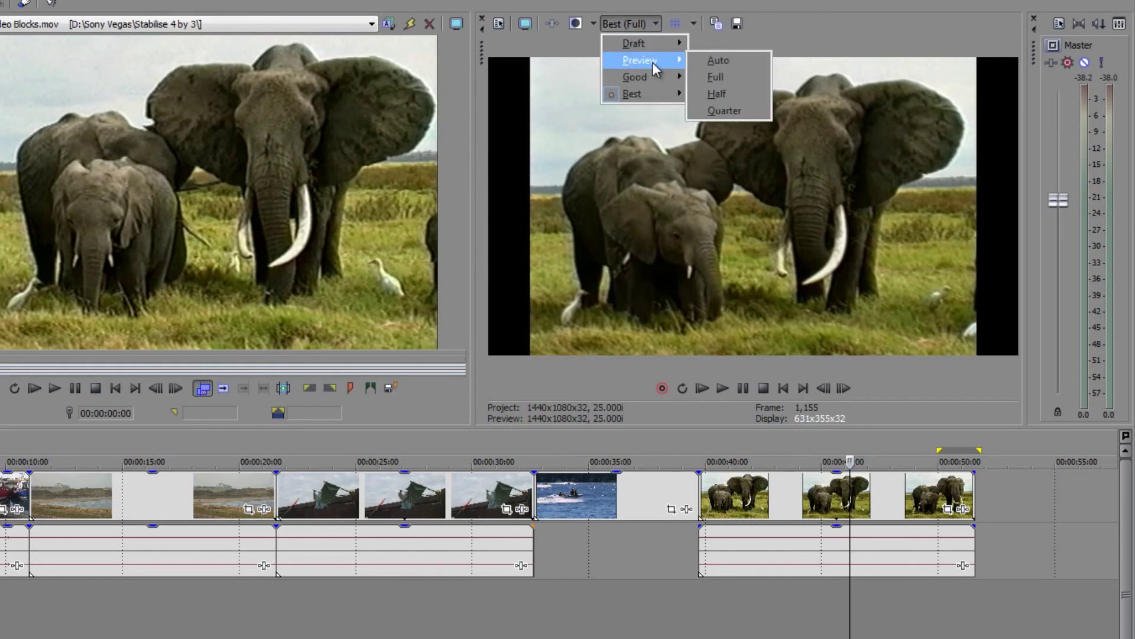
pyautogui.click(709, 62)
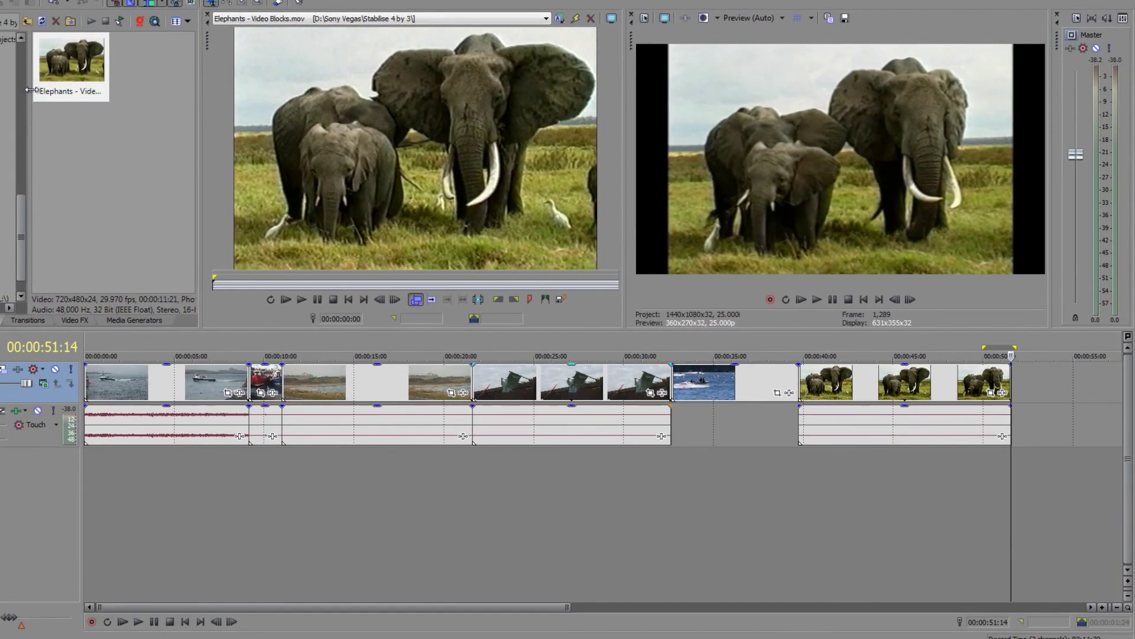
# Go up to the Sony Vegas folder and open RED Footage in the Explorer tab
pyautogui.click(28, 21)
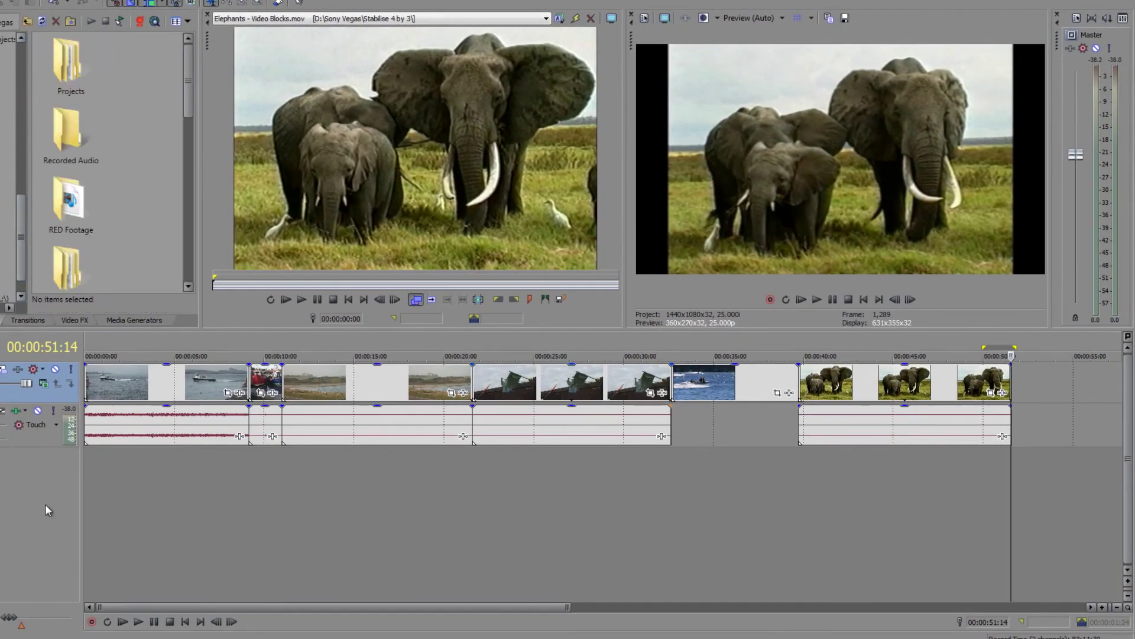
pyautogui.click(65, 198)
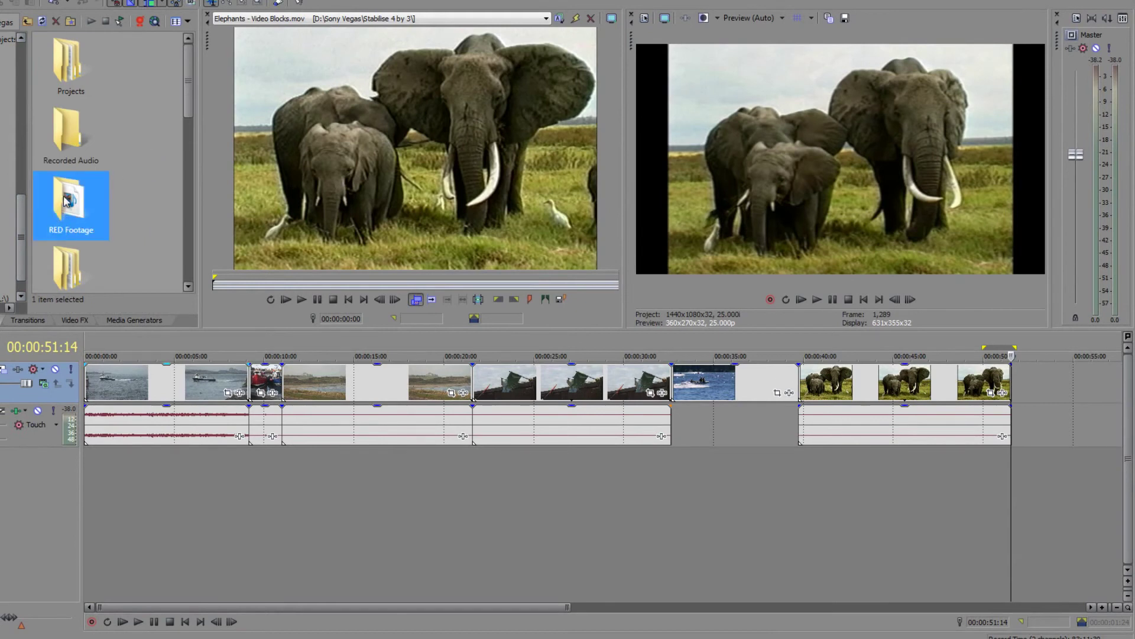
pyautogui.doubleClick(66, 200)
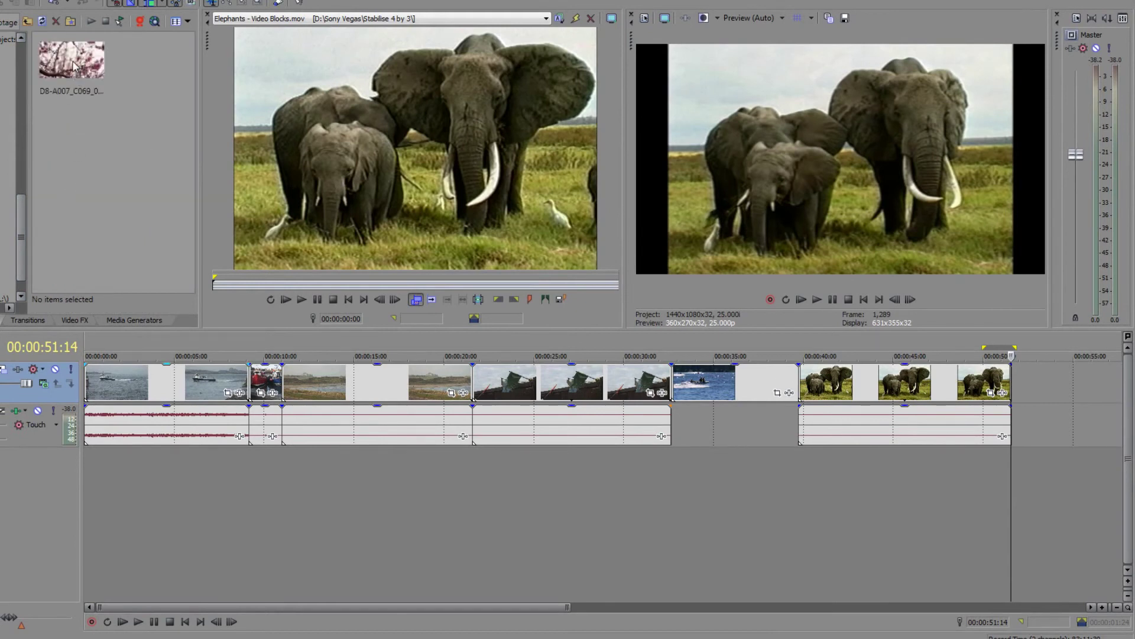
# Drop D8-A007_C069_0225SG at the track end, open it in the Trimmer, park at 00:00:51:14
pyautogui.moveTo(74, 65); pyautogui.dragTo(1051, 367)
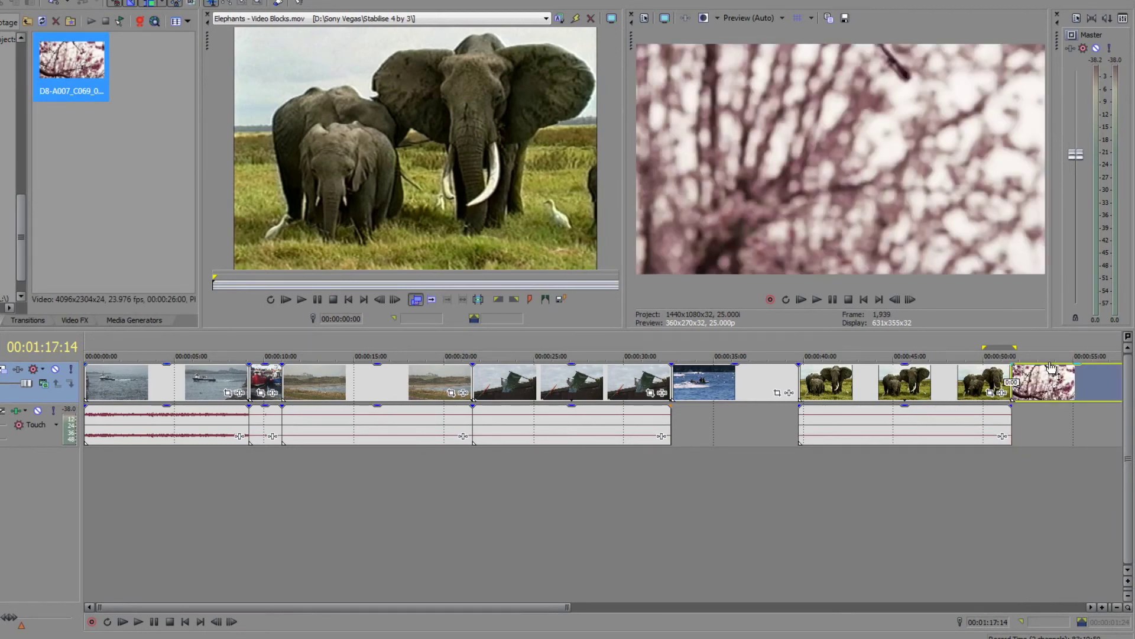
pyautogui.moveTo(1056, 410); pyautogui.dragTo(1057, 412)
pyautogui.click(1057, 413)
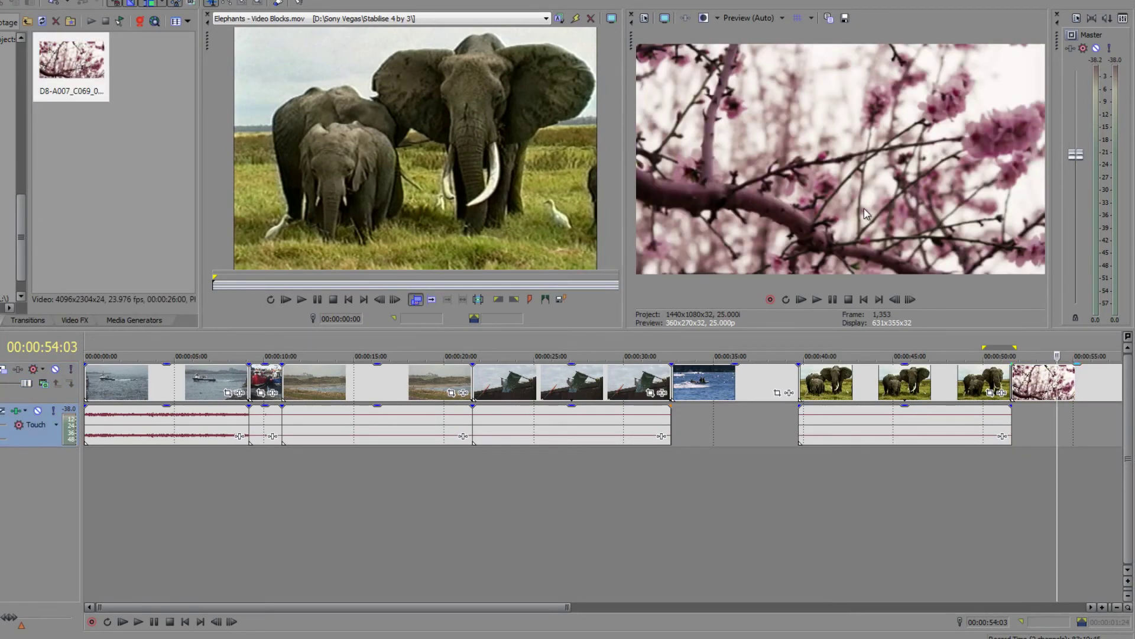
pyautogui.doubleClick(41, 74)
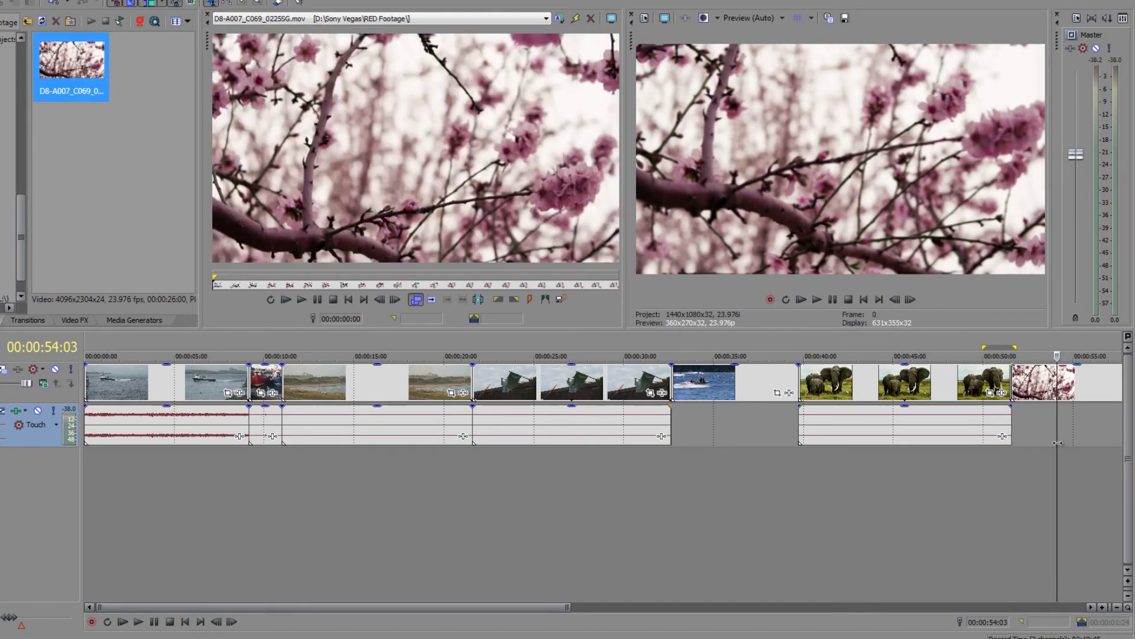
pyautogui.moveTo(1060, 445); pyautogui.dragTo(1013, 441)
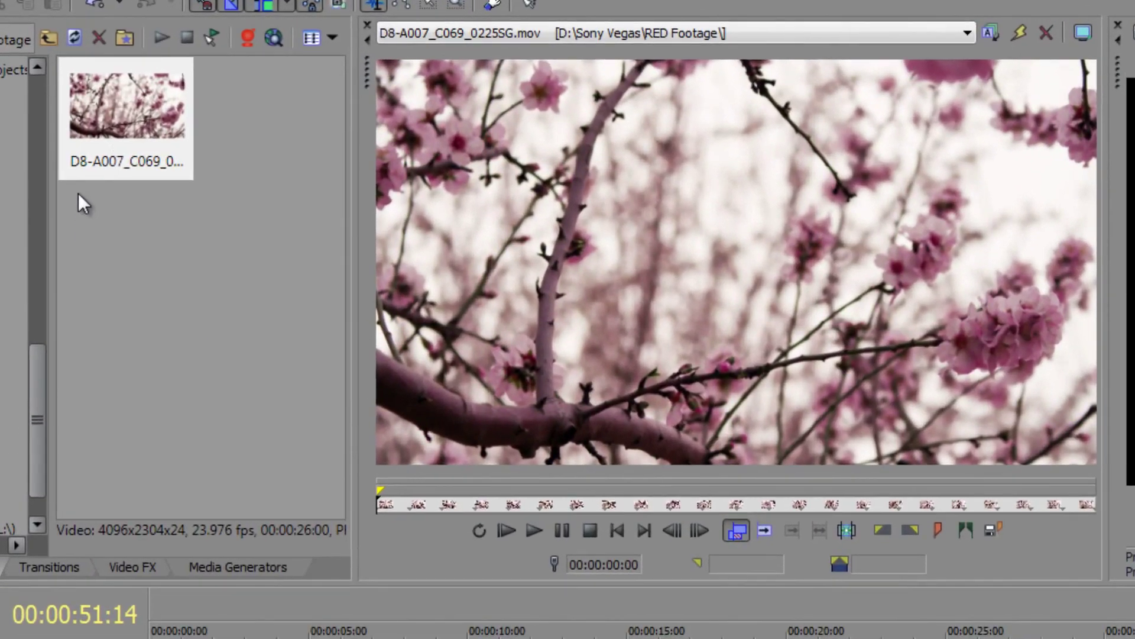
# Review the three elephant clips and then the cherry-blossom clip in the Preview window
pyautogui.click(65, 85)
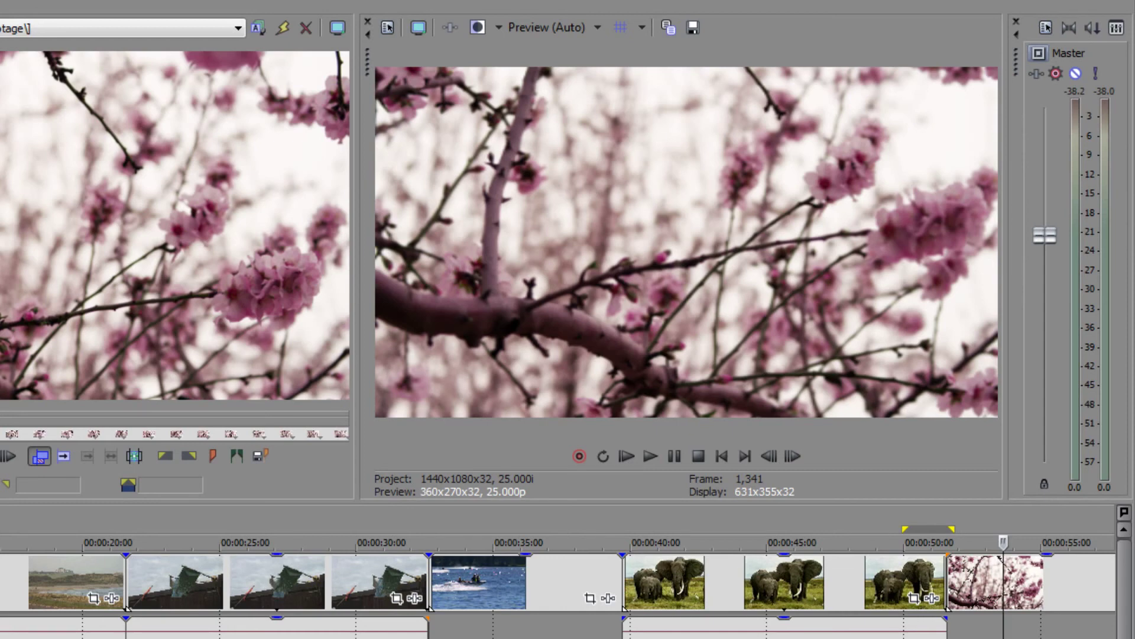
pyautogui.click(849, 578)
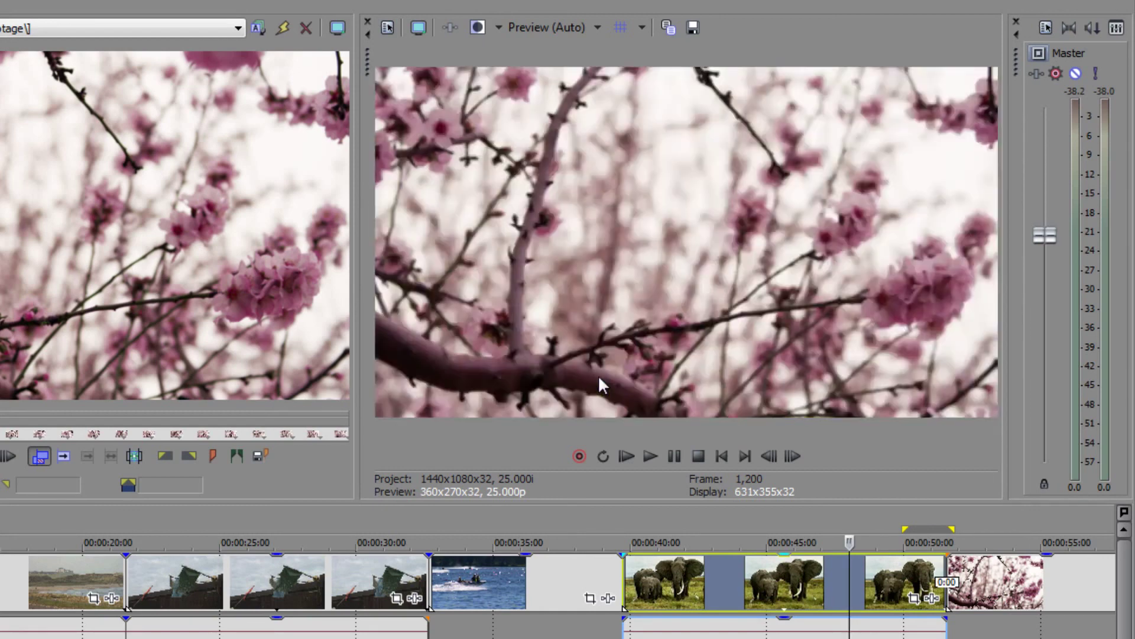
pyautogui.click(1013, 582)
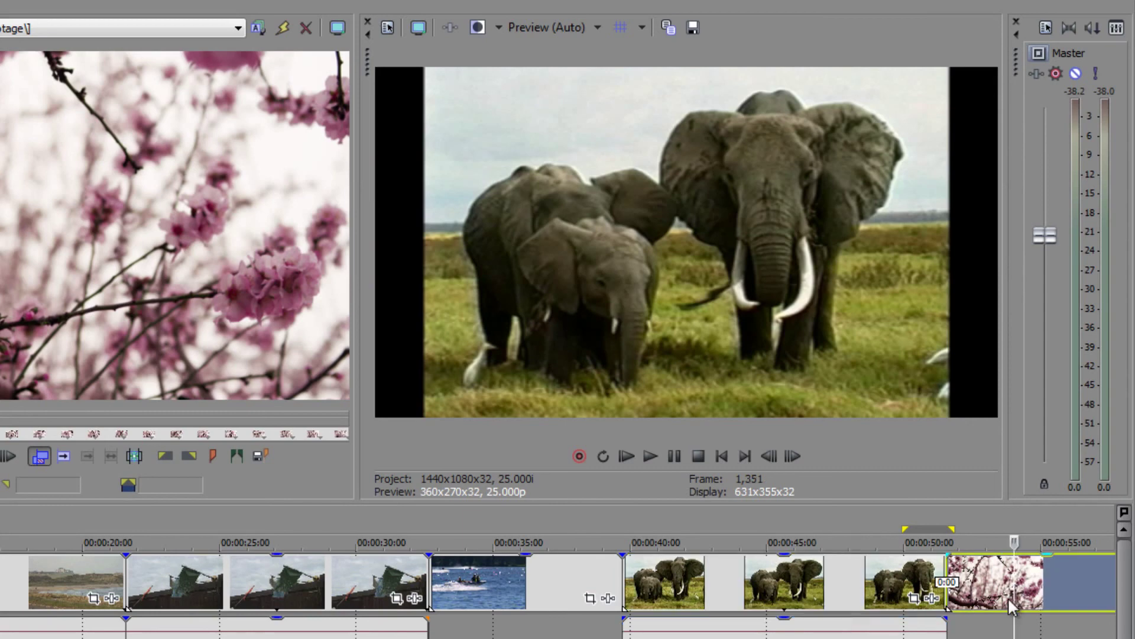